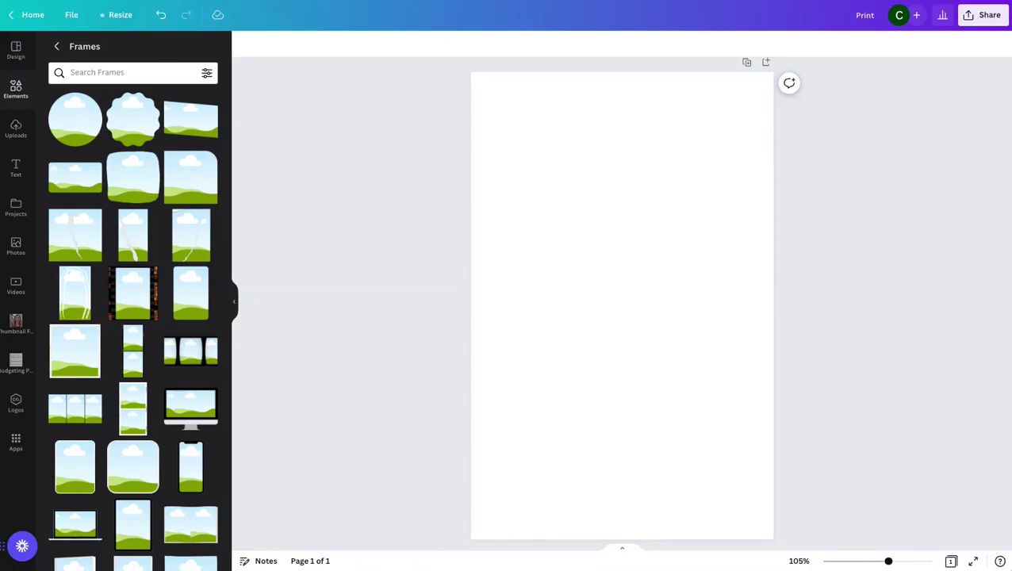
Place a circle frame on the page, then delete it to leave the page blank
{"action": "left_click", "coordinate": [94, 139]}
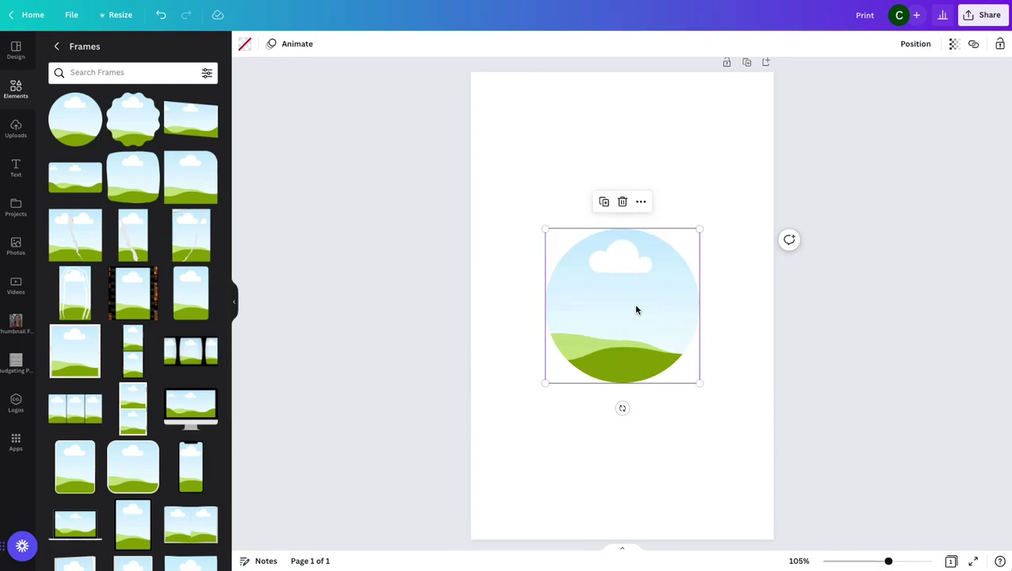
{"action": "key", "text": "Delete"}
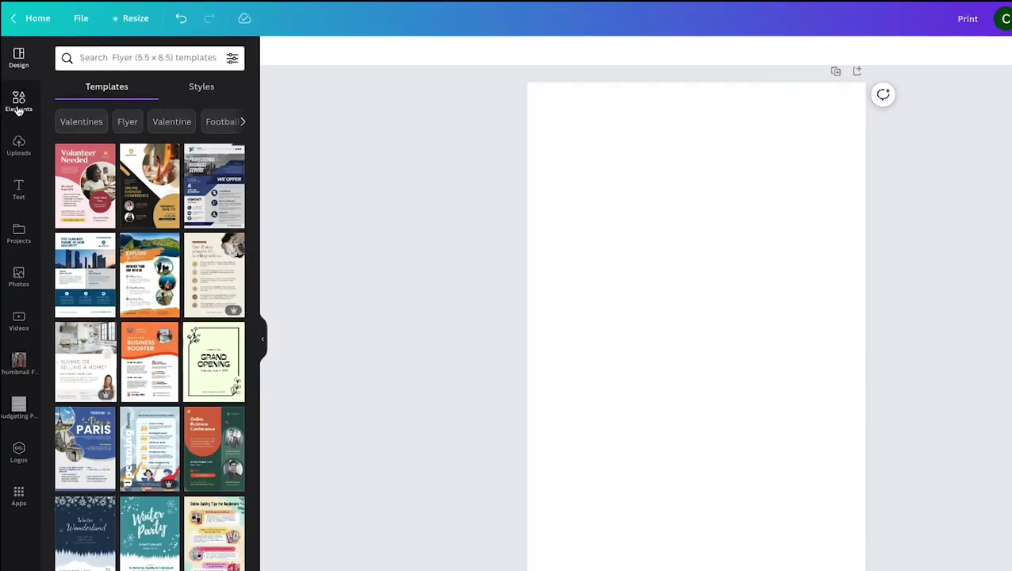
Scroll the Elements library to Frames and open the full collection of frame shapes
{"action": "left_click", "coordinate": [16, 89]}
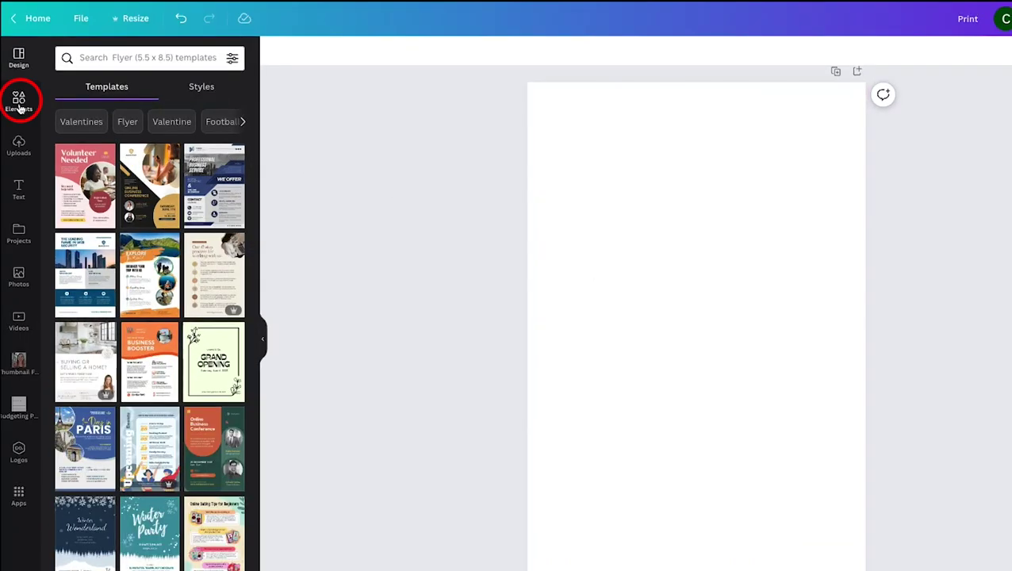
{"action": "scroll", "coordinate": [153, 179], "scroll_direction": "down", "scroll_amount": 1}
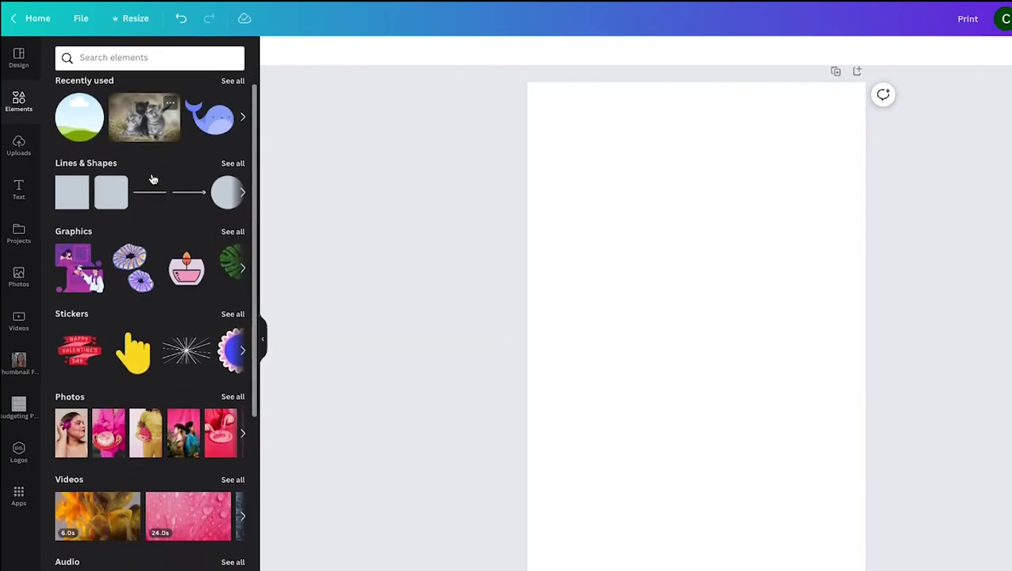
{"action": "scroll", "coordinate": [154, 180], "scroll_direction": "down", "scroll_amount": 6}
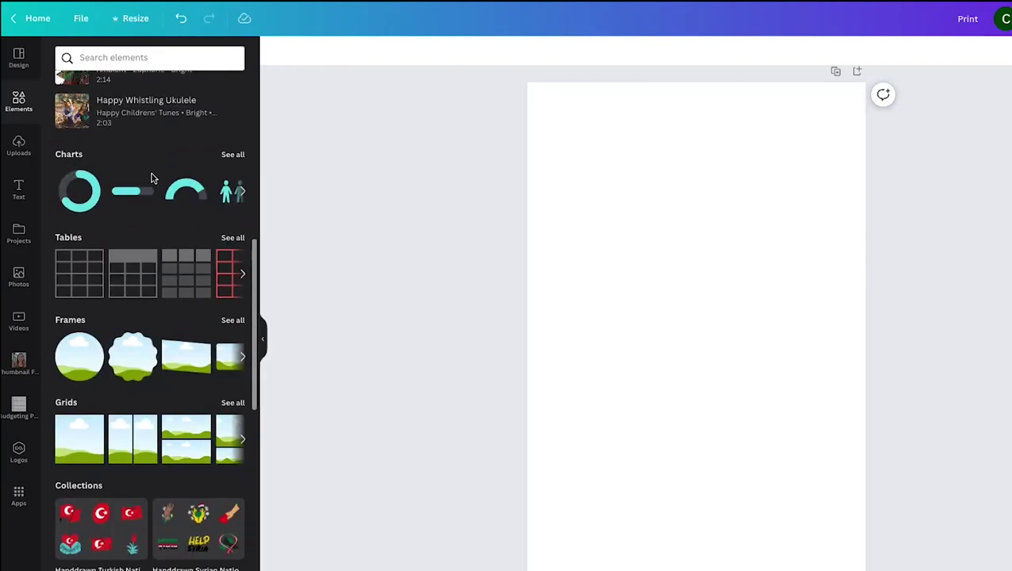
{"action": "scroll", "coordinate": [153, 180], "scroll_direction": "down", "scroll_amount": 2}
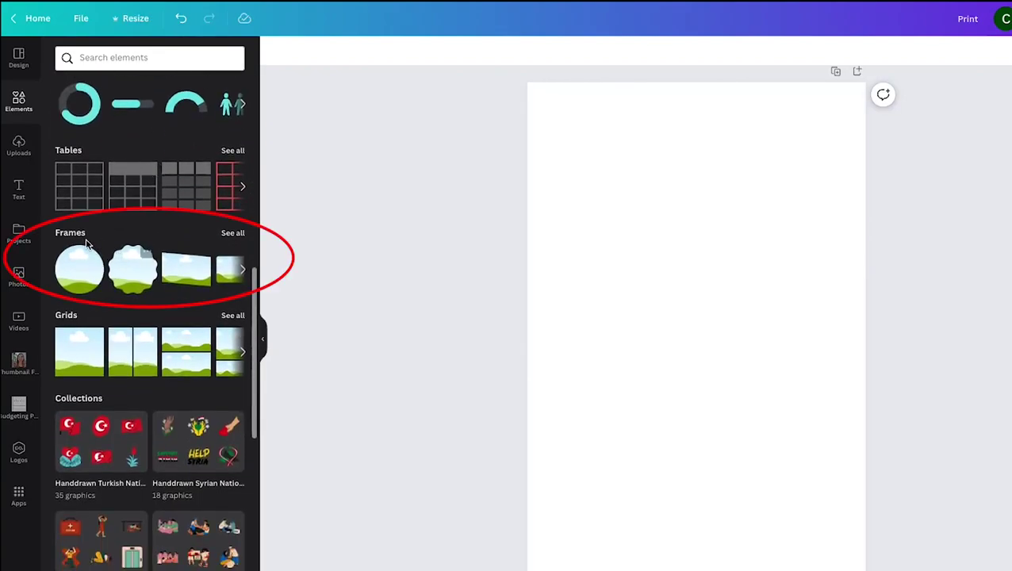
{"action": "scroll", "coordinate": [71, 237], "scroll_direction": "down", "scroll_amount": 1}
{"action": "left_click", "coordinate": [242, 219]}
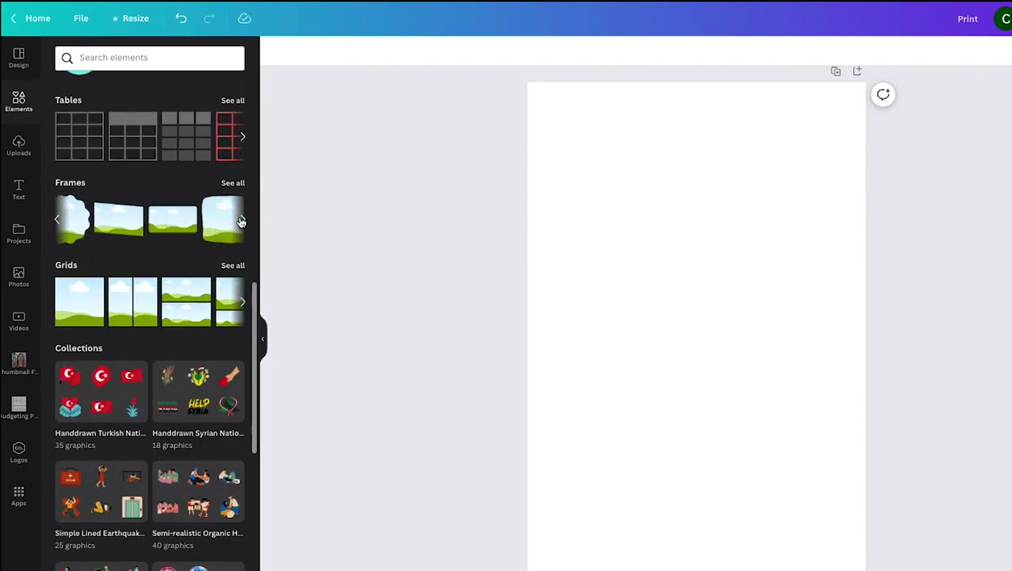
{"action": "left_click", "coordinate": [242, 220]}
{"action": "left_click", "coordinate": [241, 219]}
{"action": "left_click", "coordinate": [233, 183]}
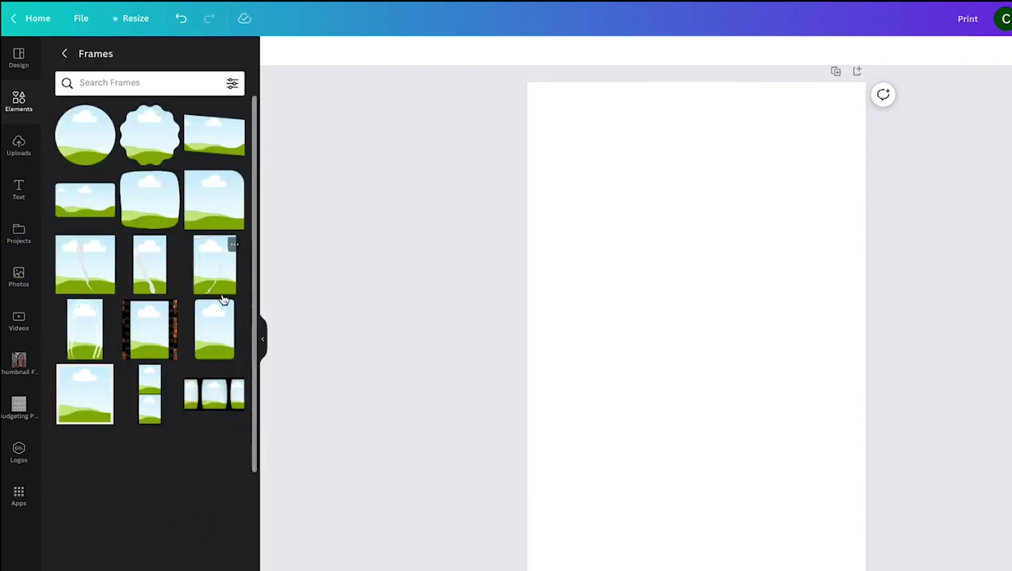
{"action": "left_click", "coordinate": [22, 101]}
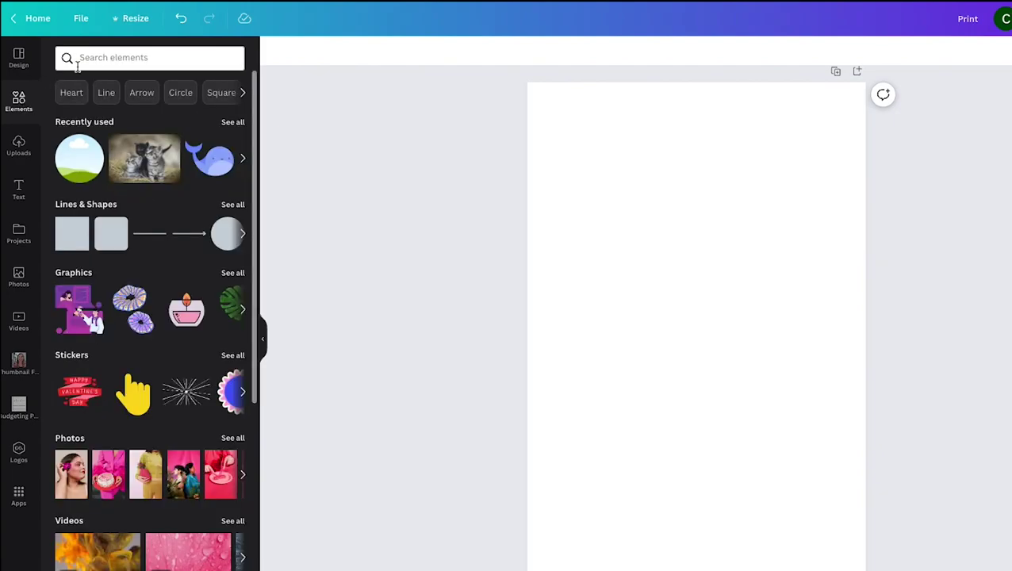
{"action": "left_click", "coordinate": [87, 57]}
{"action": "type", "text": "frames"}
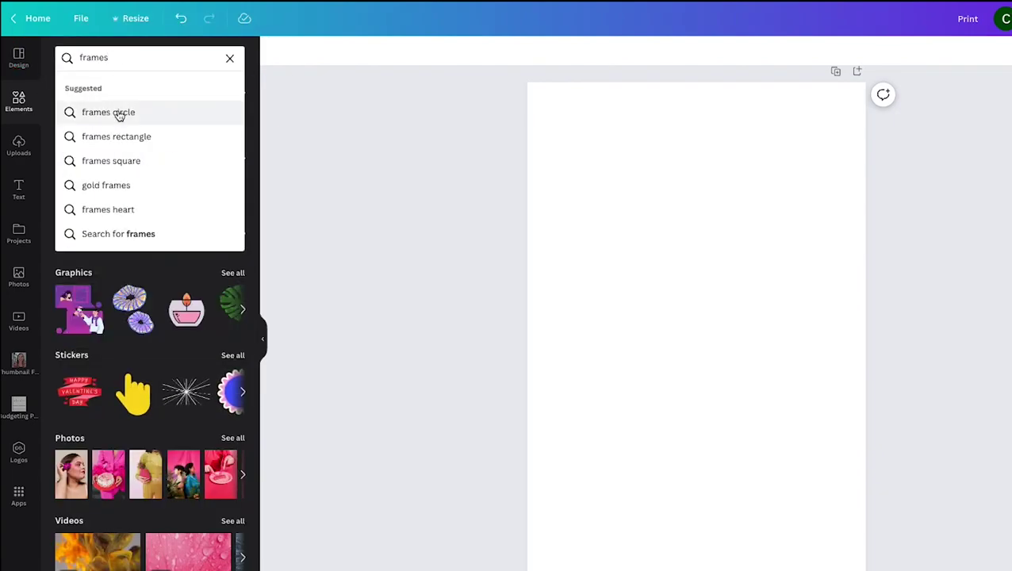
{"action": "left_click", "coordinate": [119, 234]}
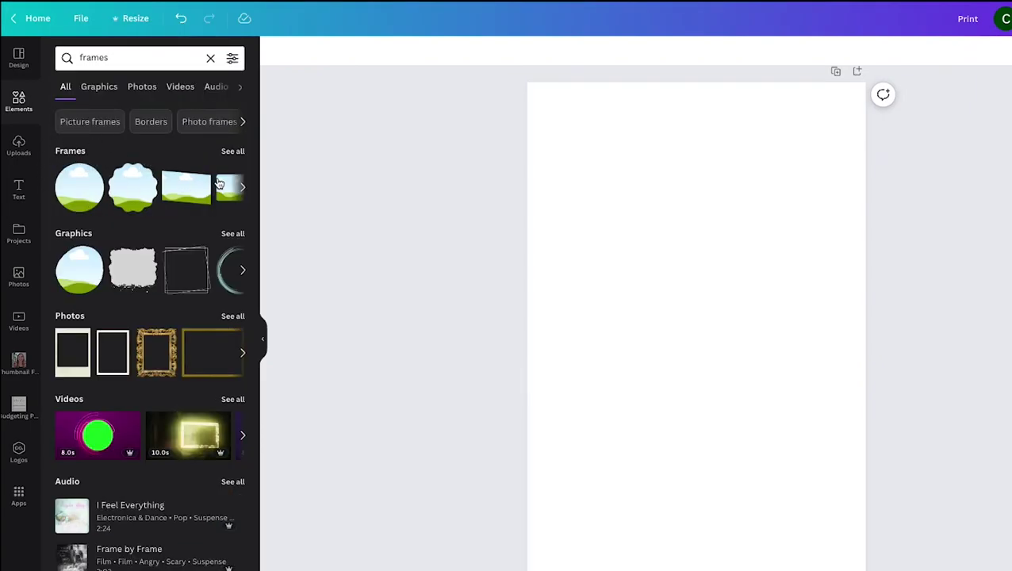
{"action": "left_click", "coordinate": [232, 152]}
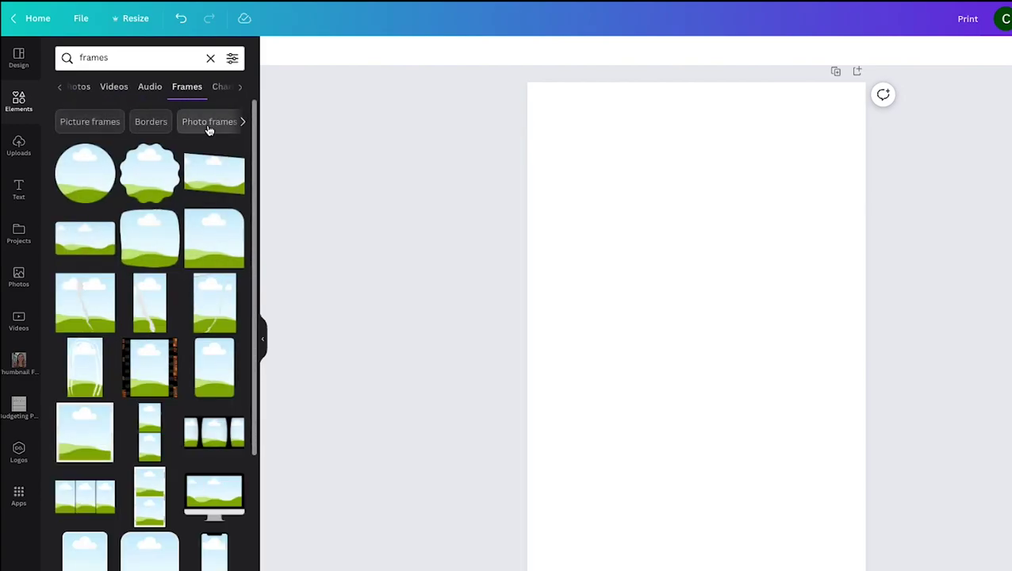
{"action": "left_click", "coordinate": [243, 124]}
{"action": "left_click", "coordinate": [245, 125]}
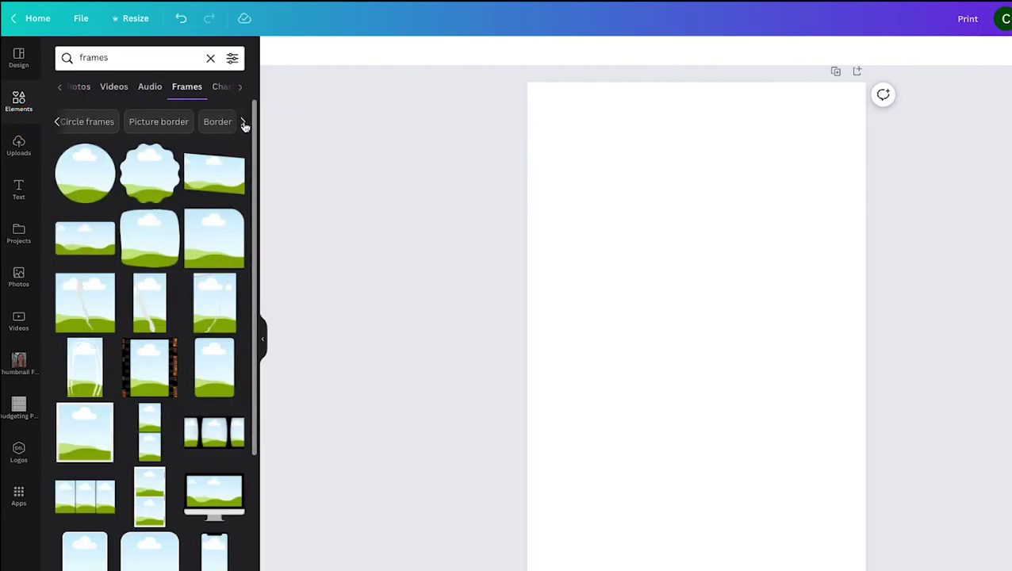
{"action": "left_click", "coordinate": [57, 123]}
{"action": "left_click", "coordinate": [59, 123]}
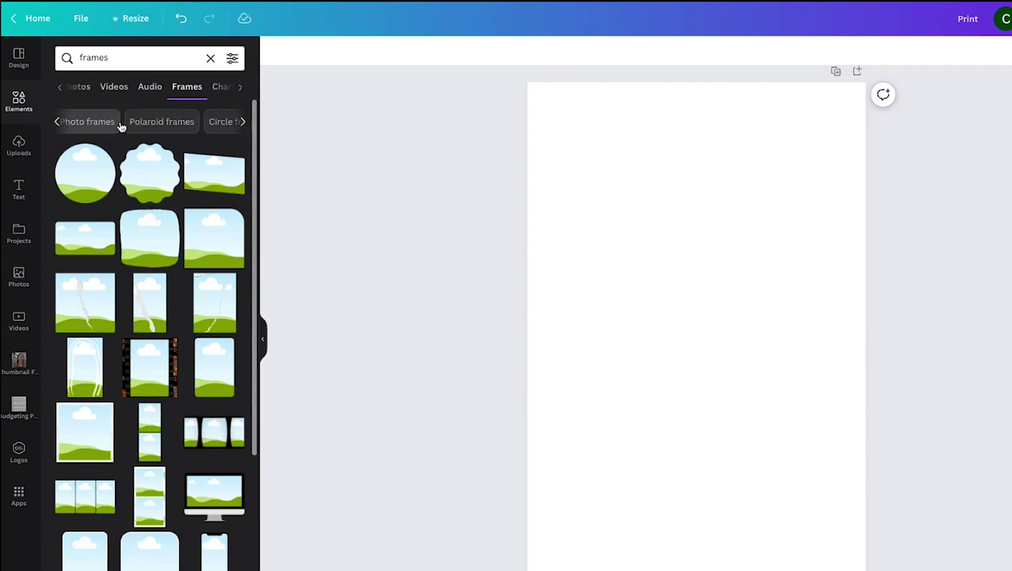
{"action": "left_click", "coordinate": [150, 123]}
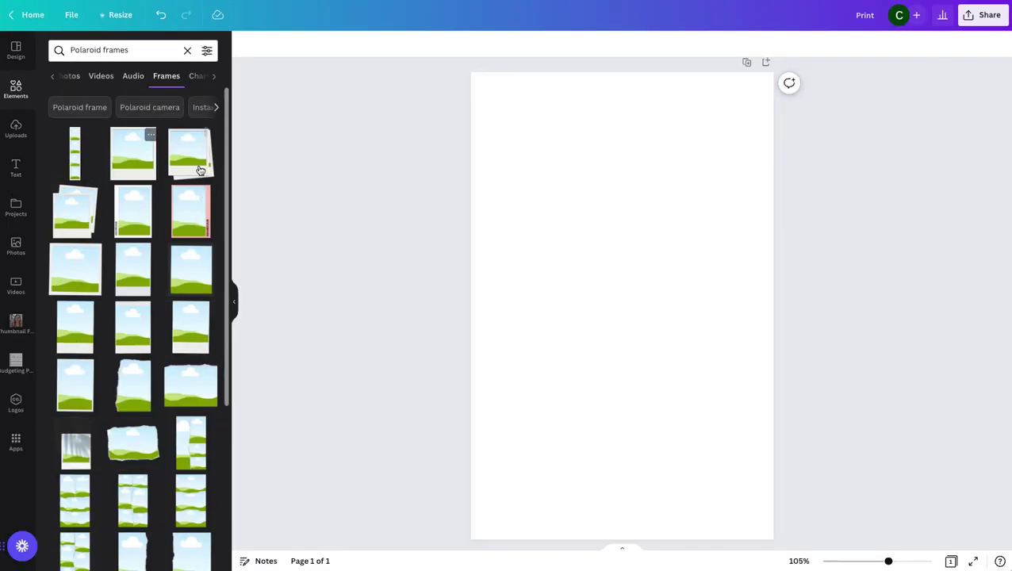
{"action": "left_click", "coordinate": [134, 154]}
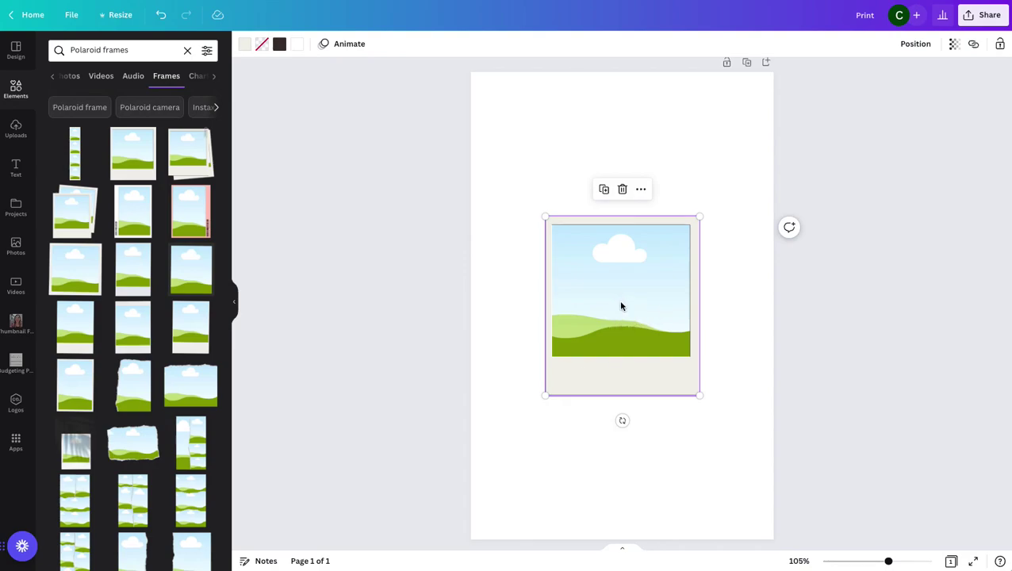
{"action": "key", "text": "Delete"}
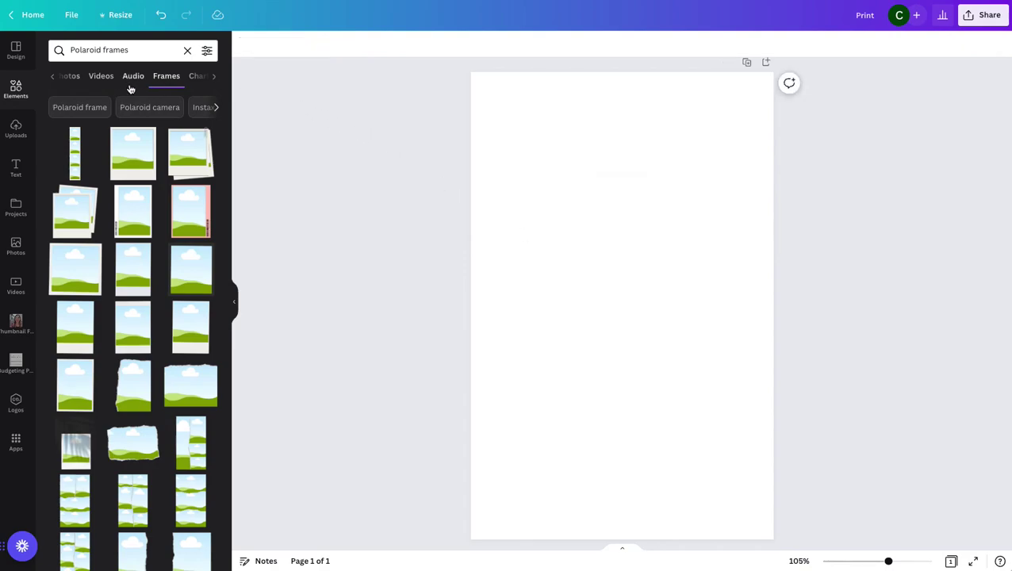
{"action": "left_click", "coordinate": [167, 79]}
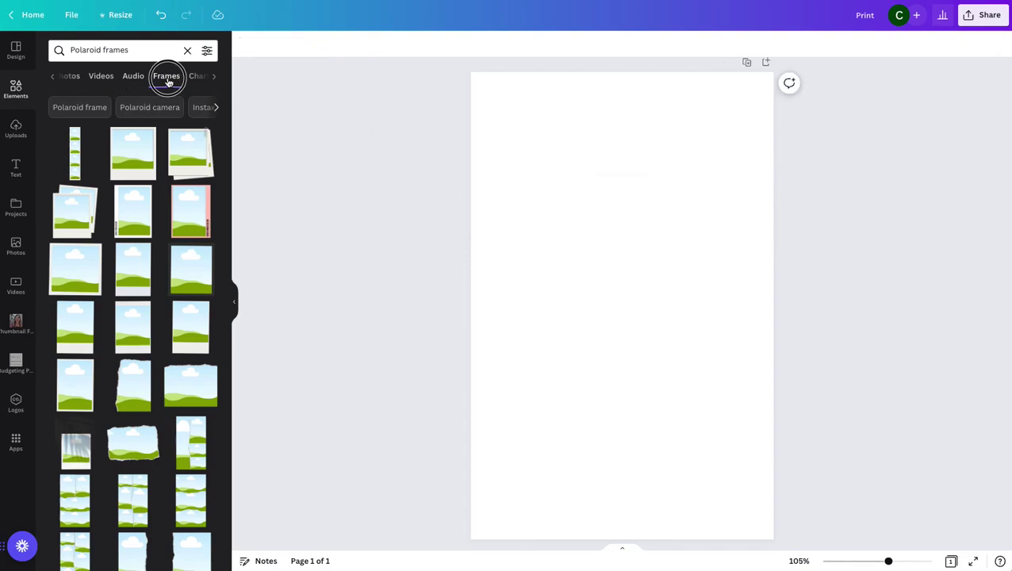
{"action": "left_click", "coordinate": [54, 80]}
Add a circle frame from the full Frames collection to the page
{"action": "left_click", "coordinate": [16, 88]}
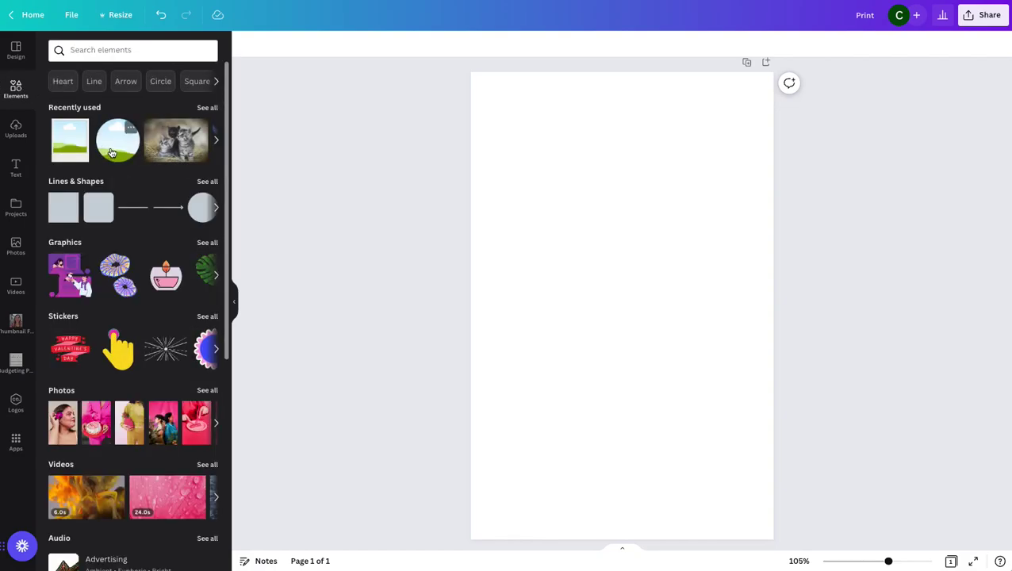
{"action": "scroll", "coordinate": [134, 408], "scroll_direction": "down", "scroll_amount": 4}
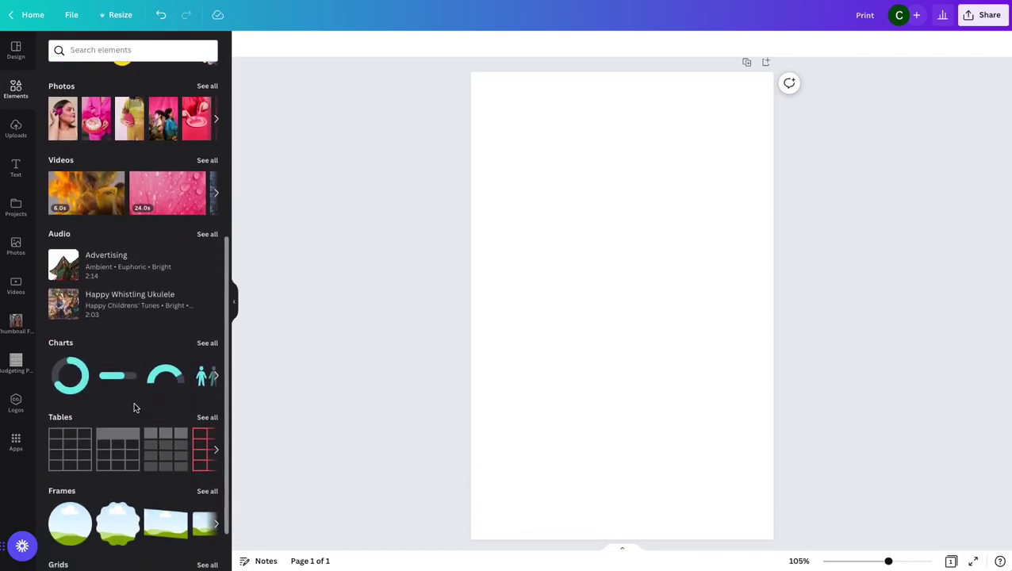
{"action": "scroll", "coordinate": [135, 407], "scroll_direction": "down", "scroll_amount": 2}
{"action": "left_click", "coordinate": [206, 369]}
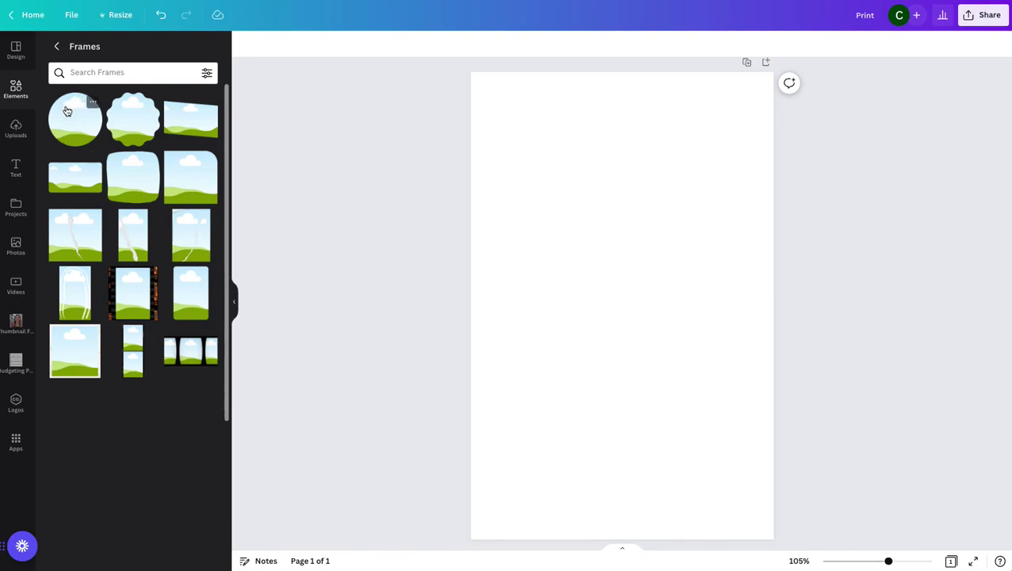
{"action": "left_click", "coordinate": [75, 135]}
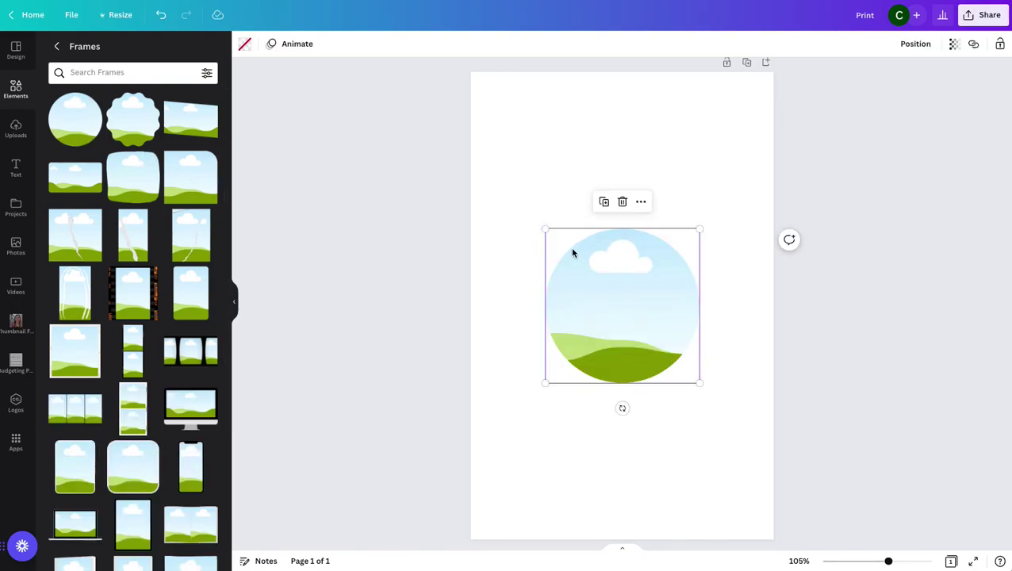
Enlarge the circle frame to span most of the page width and nudge it higher
{"action": "left_click_drag", "start_coordinate": [544, 228], "coordinate": [501, 186]}
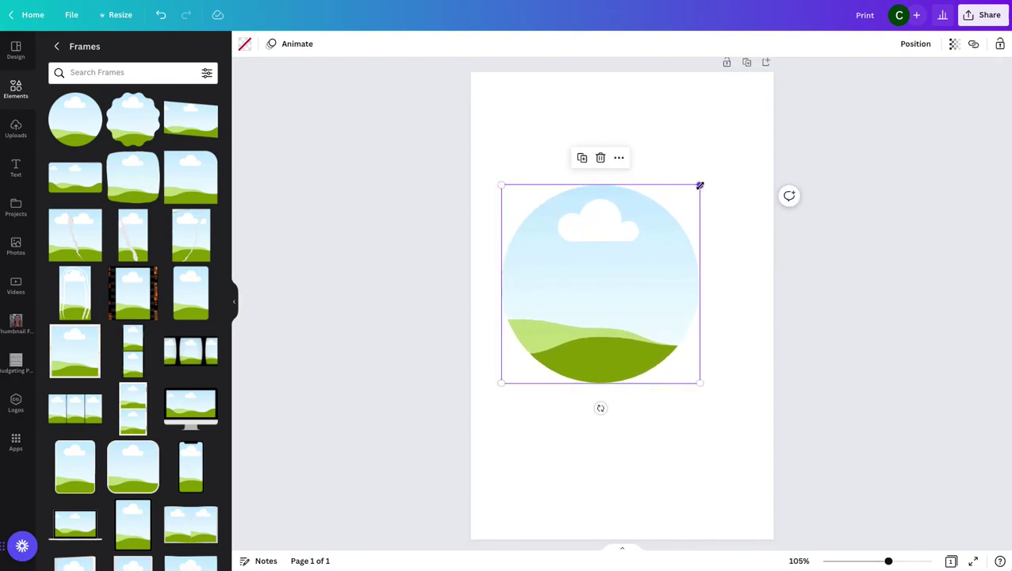
{"action": "left_click_drag", "start_coordinate": [699, 185], "coordinate": [743, 141]}
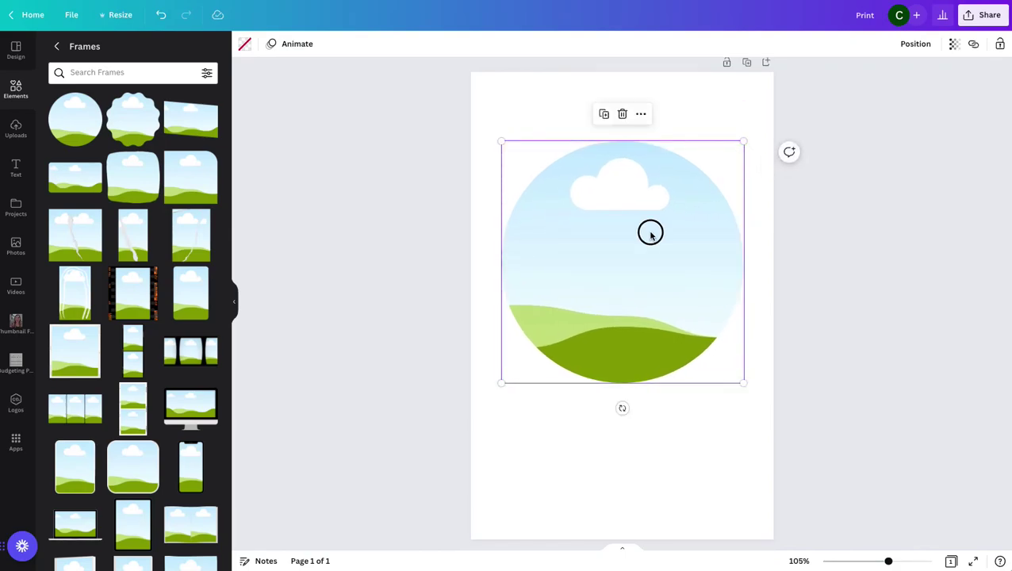
{"action": "mouse_move", "coordinate": [650, 232]}
{"action": "left_mouse_down"}
{"action": "mouse_move", "coordinate": [657, 229]}
{"action": "mouse_move", "coordinate": [646, 227]}
{"action": "left_mouse_up"}
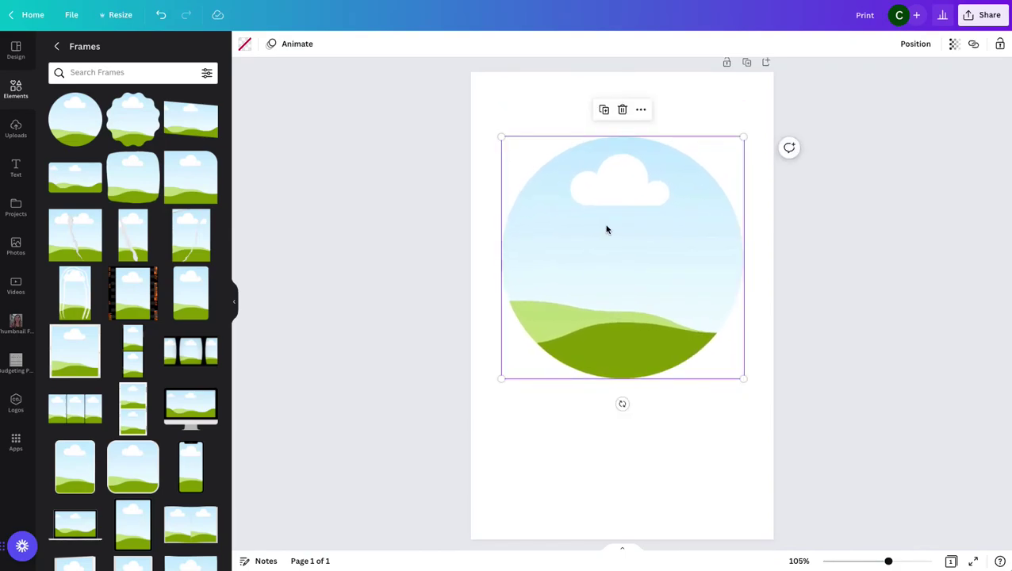
Search Elements for 'cute animal' and drop the white puppy photo into the circle frame
{"action": "left_click", "coordinate": [15, 88]}
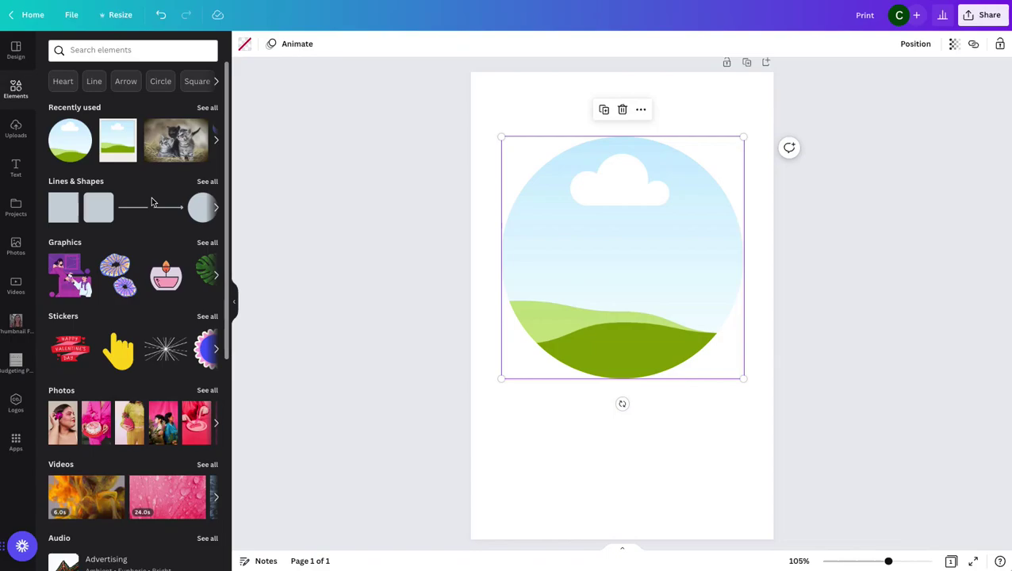
{"action": "left_click", "coordinate": [138, 50]}
{"action": "type", "text": "c"}
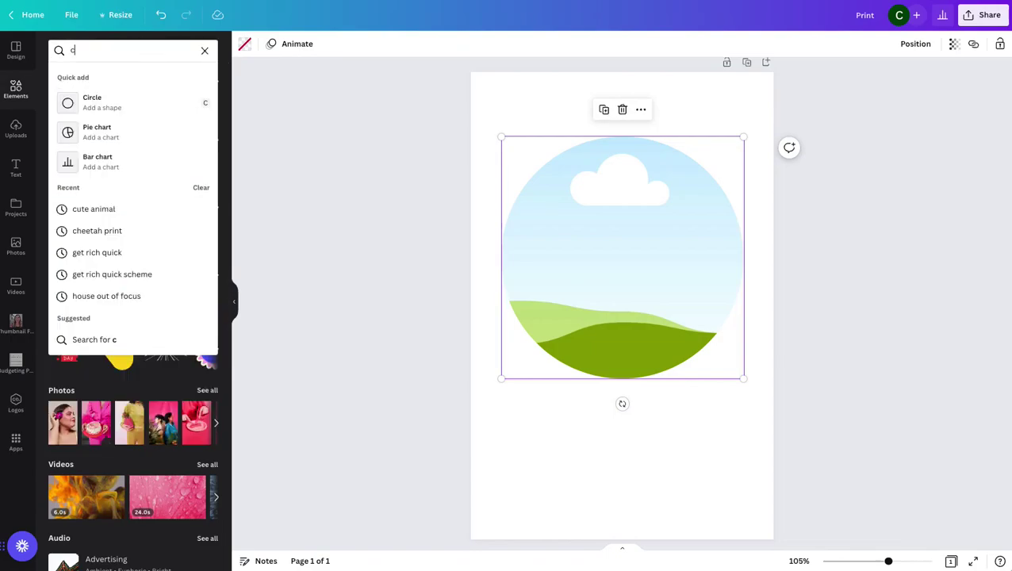
{"action": "type", "text": "ute animal"}
{"action": "key", "text": "Return"}
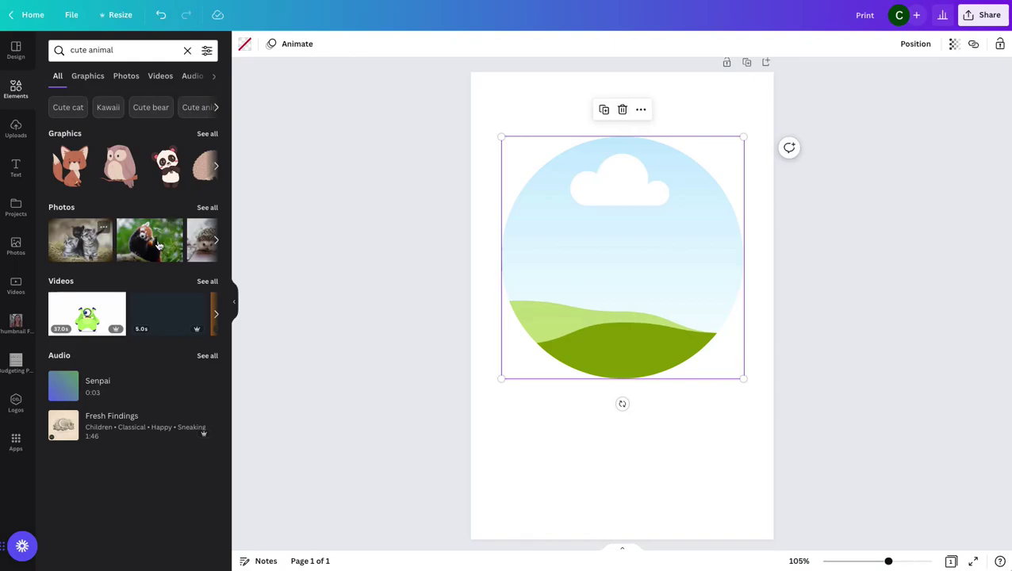
{"action": "scroll", "coordinate": [160, 243], "scroll_direction": "right", "scroll_amount": 5}
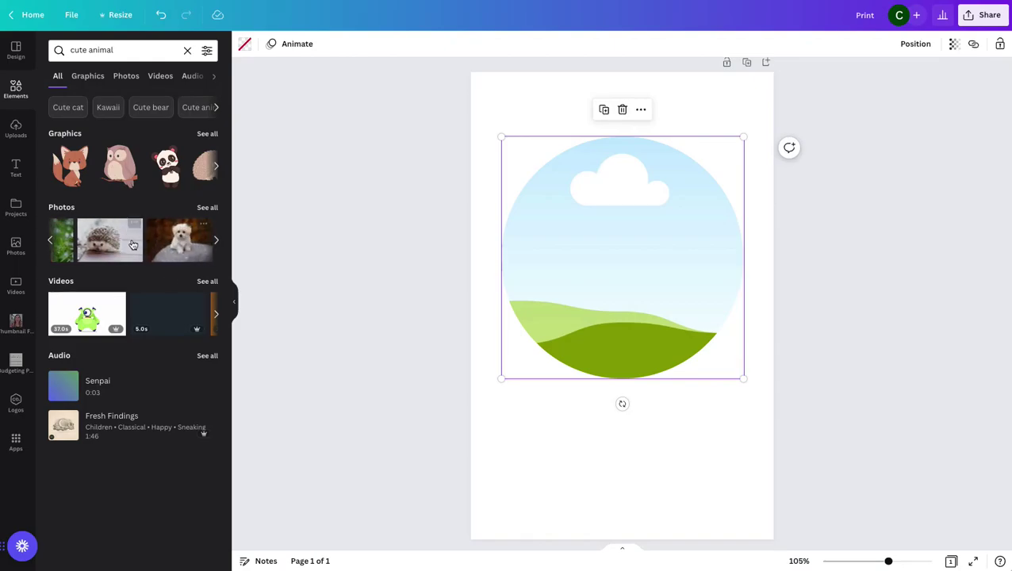
{"action": "left_click_drag", "start_coordinate": [170, 244], "coordinate": [547, 242]}
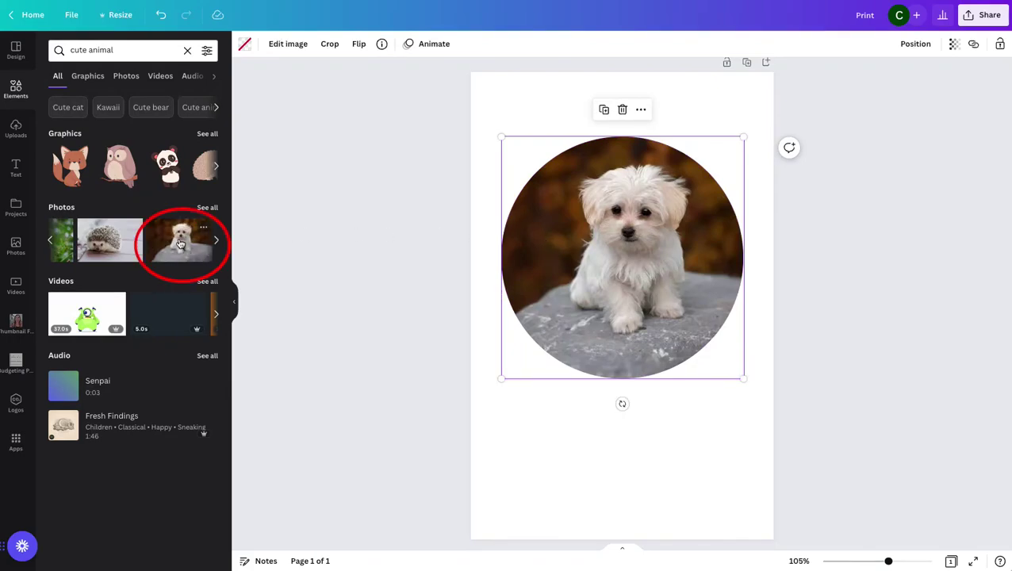
Shift the puppy photo inside the circle until it's centred, then confirm the crop
{"action": "double_click", "coordinate": [624, 236]}
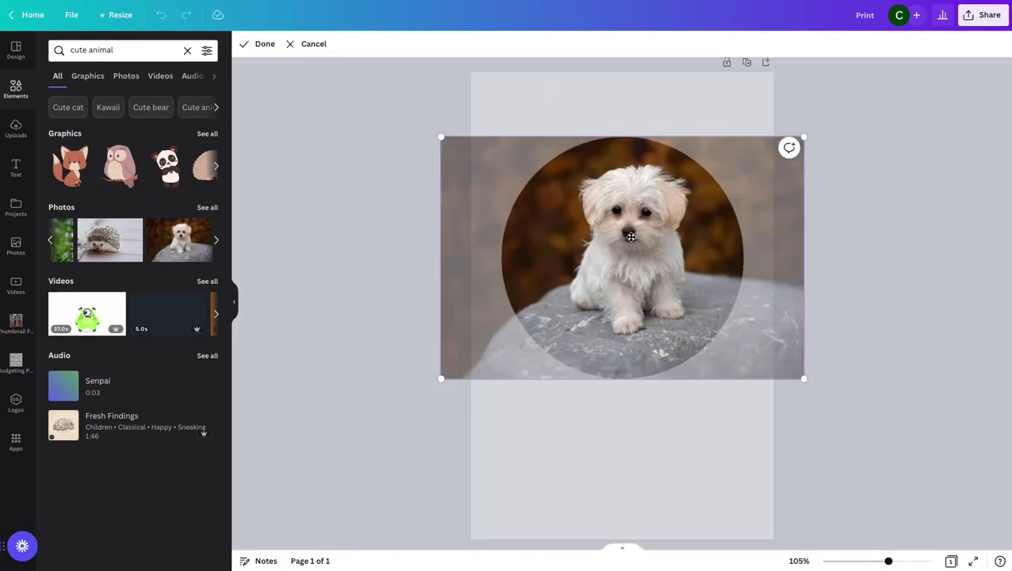
{"action": "left_click_drag", "start_coordinate": [623, 235], "coordinate": [633, 283]}
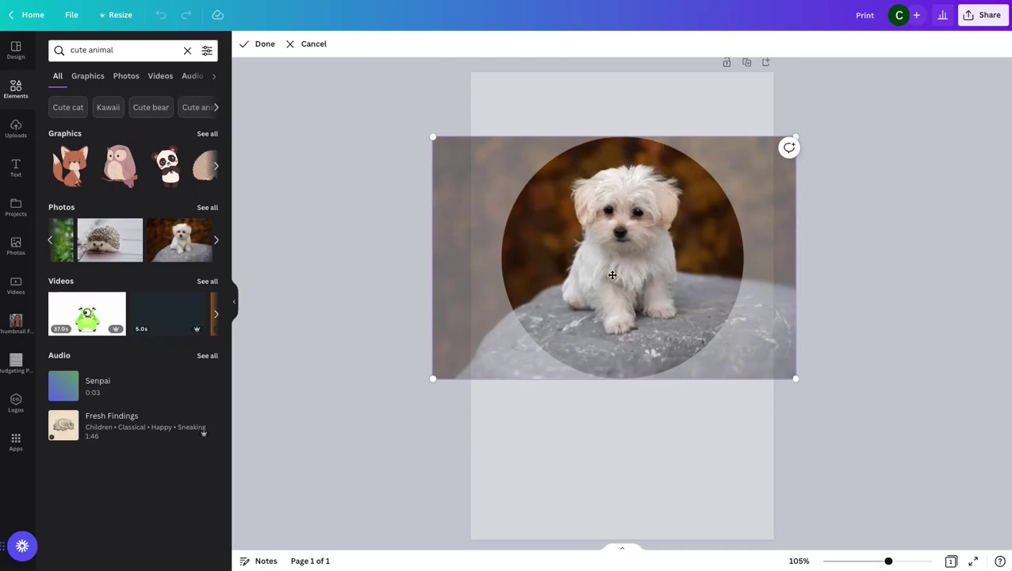
{"action": "mouse_move", "coordinate": [613, 254]}
{"action": "left_mouse_down"}
{"action": "mouse_move", "coordinate": [650, 250]}
{"action": "mouse_move", "coordinate": [602, 251]}
{"action": "mouse_move", "coordinate": [626, 253]}
{"action": "mouse_move", "coordinate": [615, 252]}
{"action": "left_mouse_up"}
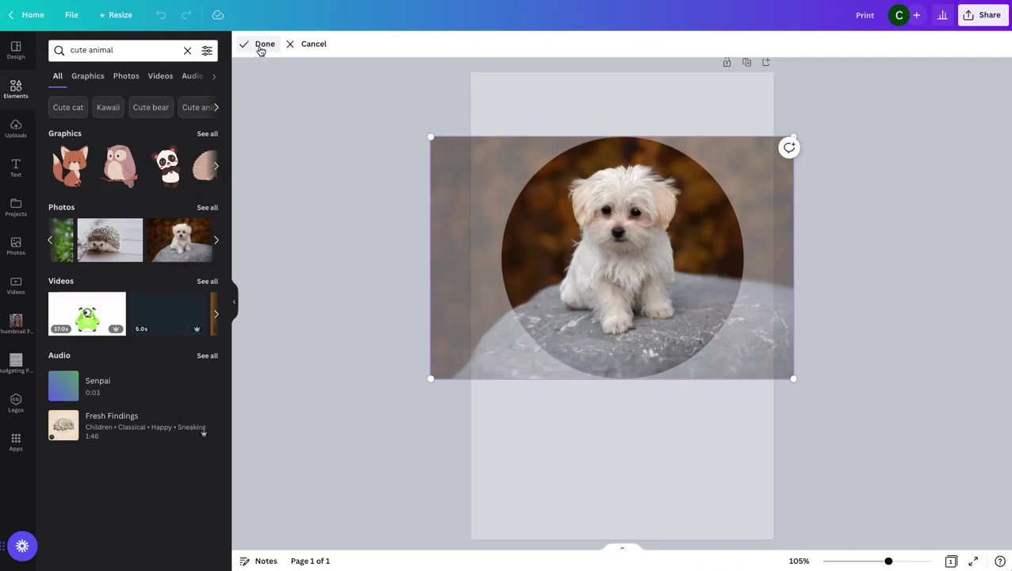
{"action": "left_click", "coordinate": [262, 45]}
{"action": "key", "text": "Escape"}
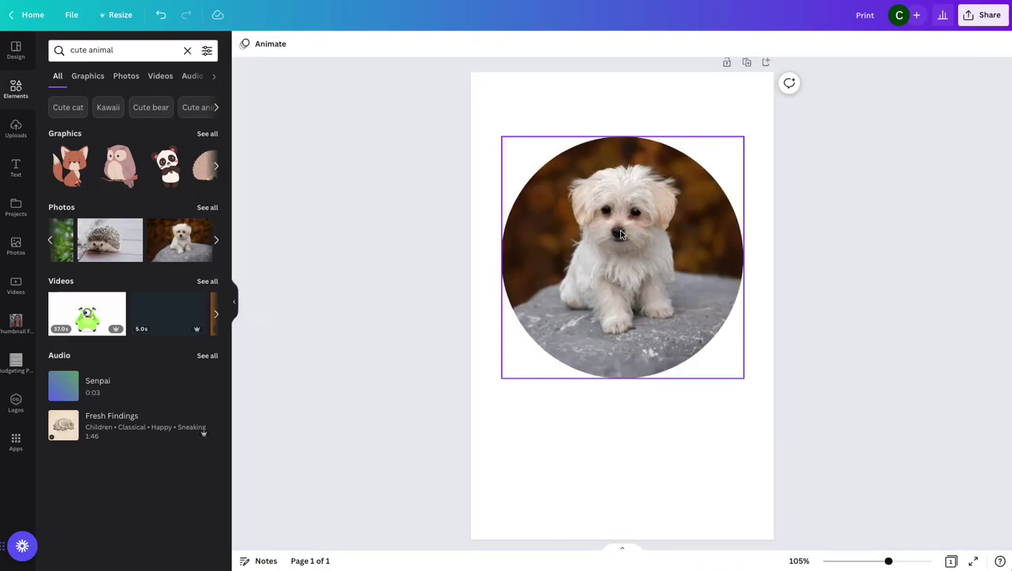
Delete only the puppy image, keeping the empty circle frame with its placeholder
{"action": "left_click", "coordinate": [621, 233]}
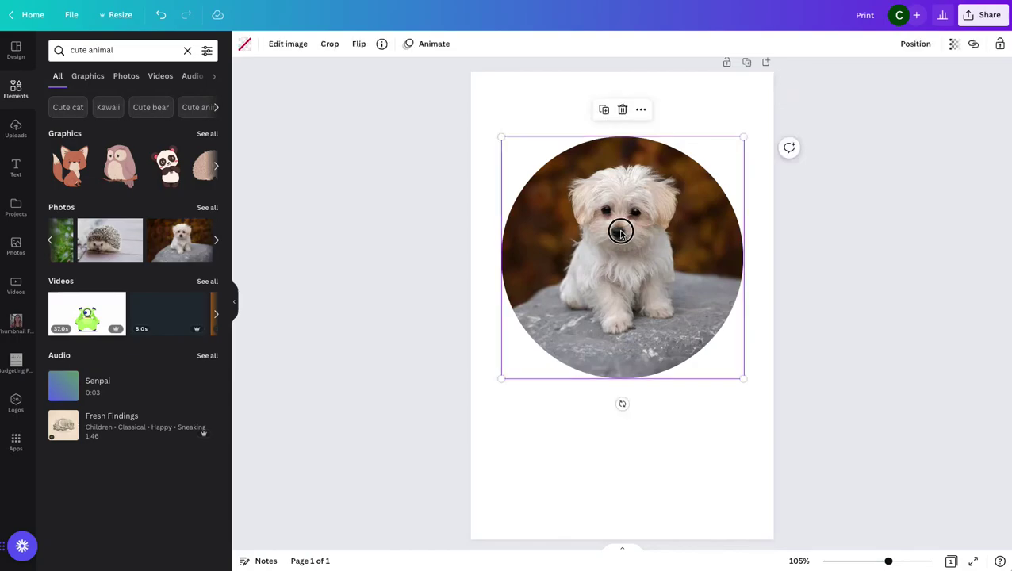
{"action": "left_click", "coordinate": [623, 112]}
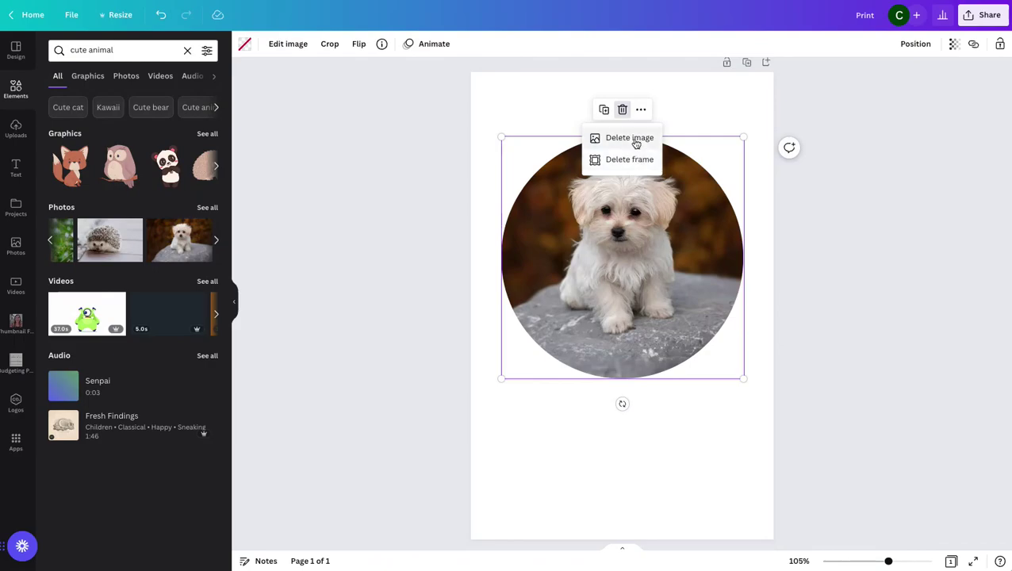
{"action": "left_click", "coordinate": [636, 139]}
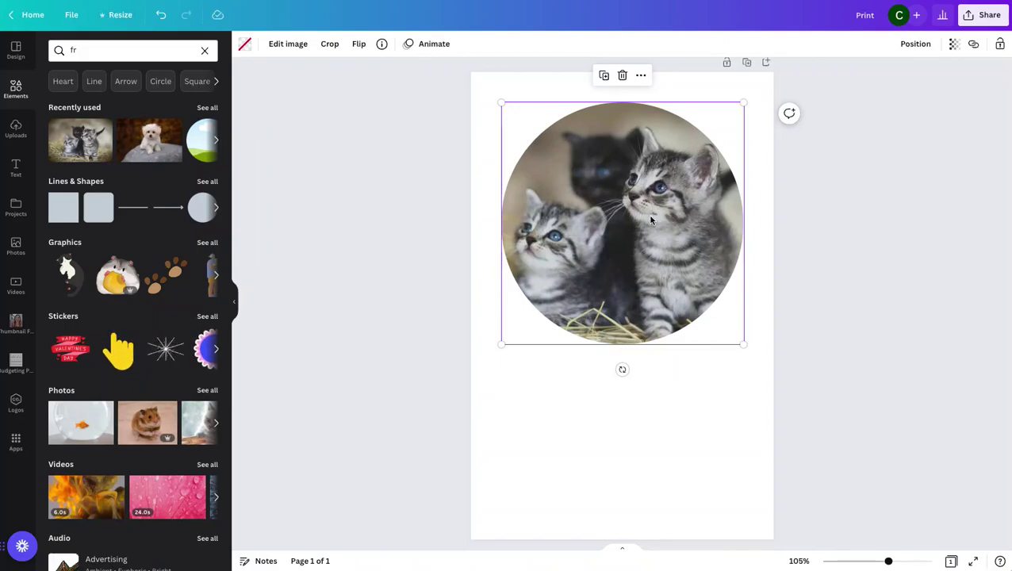
{"action": "key", "text": "Delete"}
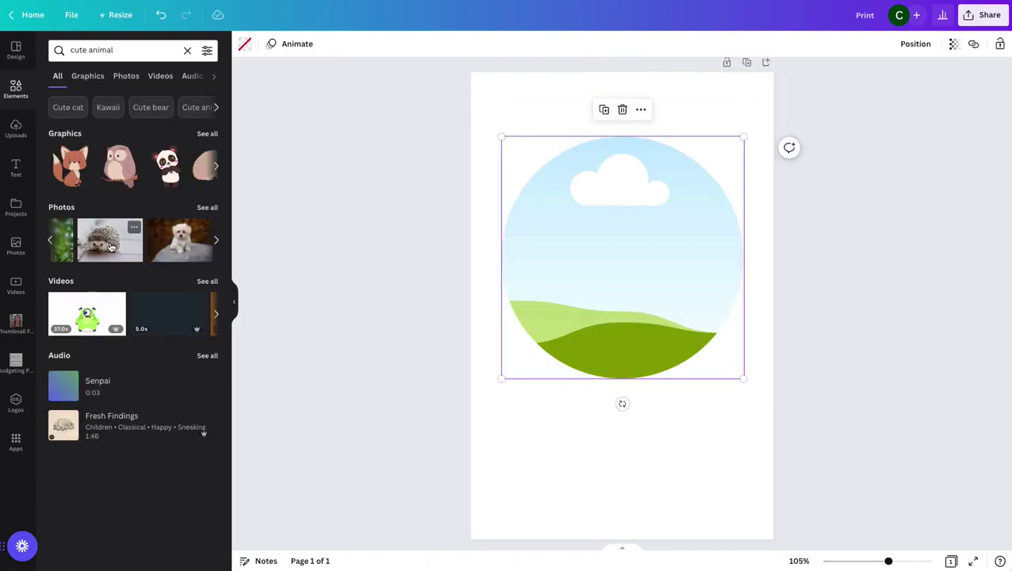
Drop the three tabby kittens photo into the circle frame and enlarge it within the circle
{"action": "scroll", "coordinate": [111, 247], "scroll_direction": "left", "scroll_amount": 3}
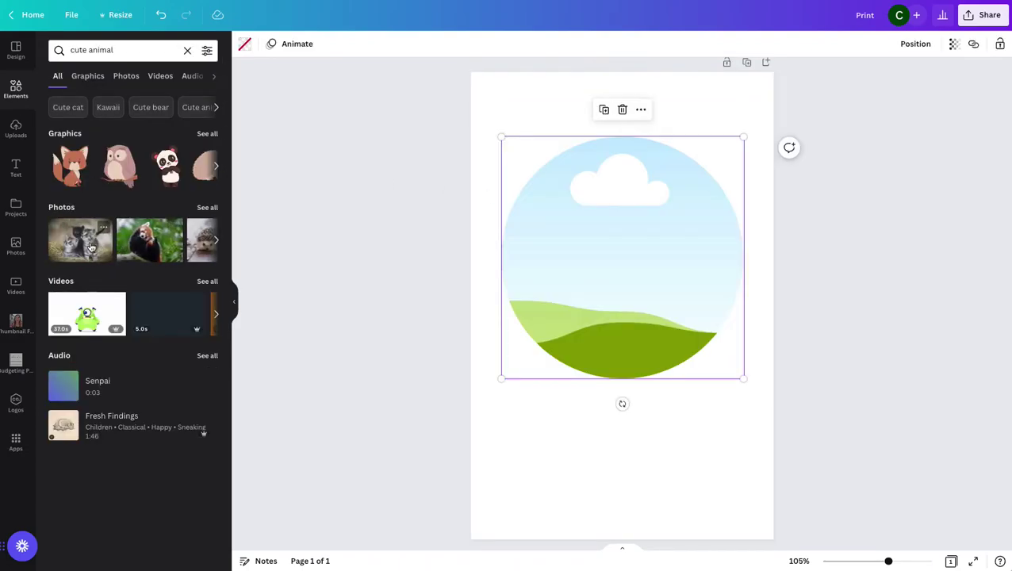
{"action": "left_click_drag", "start_coordinate": [83, 243], "coordinate": [583, 247]}
{"action": "double_click", "coordinate": [638, 245]}
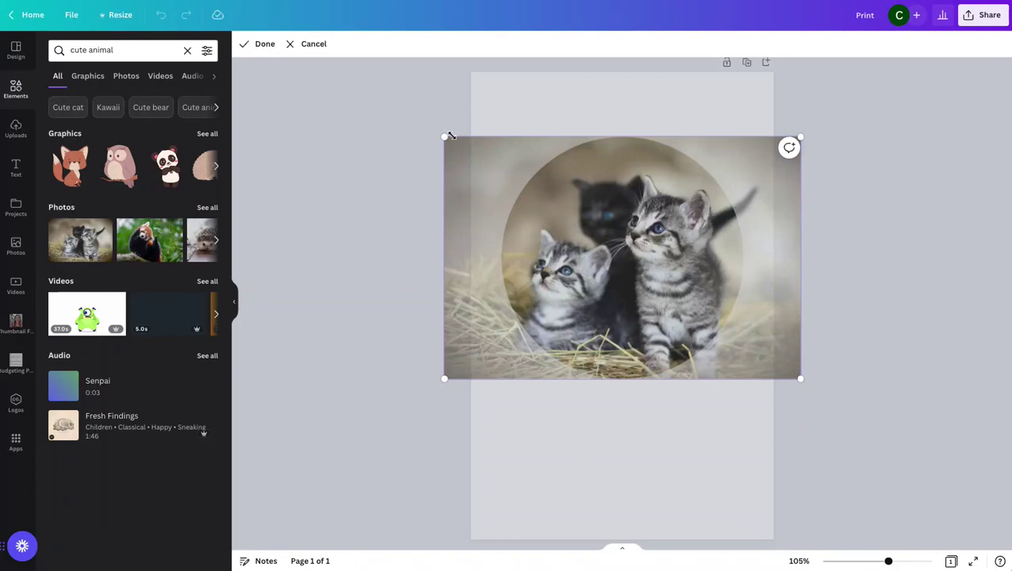
{"action": "left_click_drag", "start_coordinate": [444, 134], "coordinate": [416, 115]}
{"action": "left_click_drag", "start_coordinate": [799, 379], "coordinate": [825, 388]}
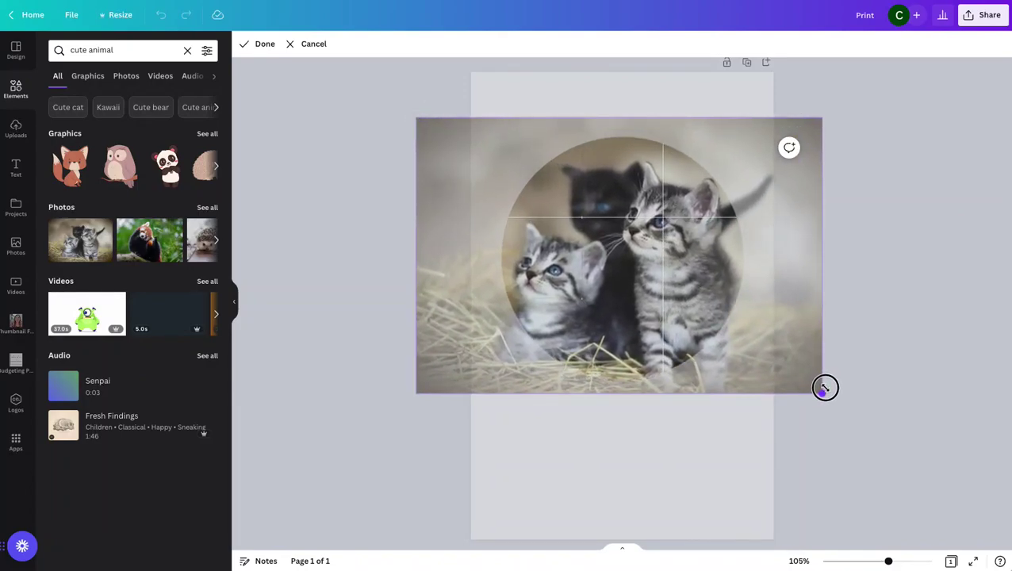
{"action": "double_click", "coordinate": [680, 316]}
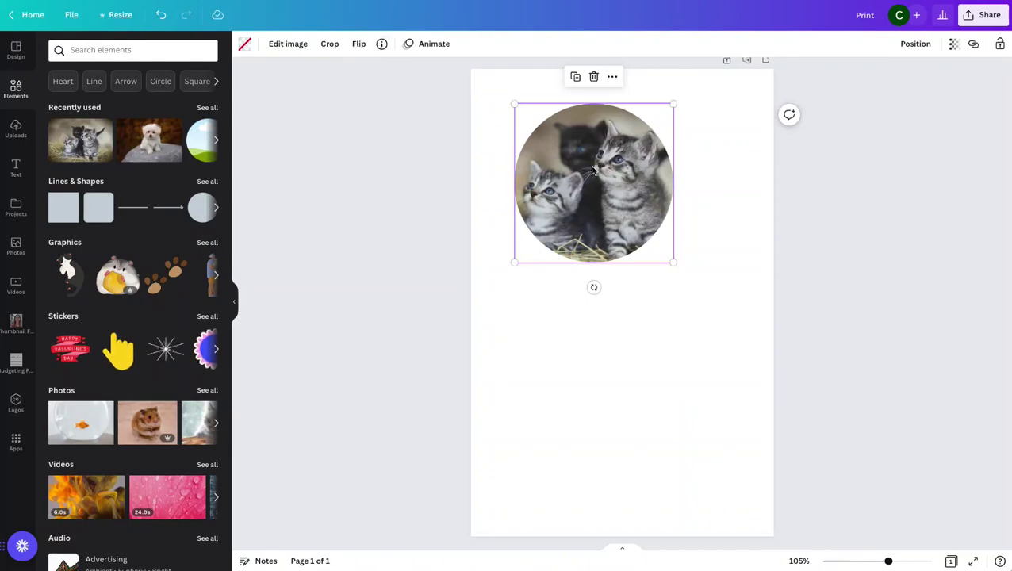
Remove the kittens photo and delete the circle frame from the page
{"action": "left_click", "coordinate": [127, 50]}
{"action": "type", "text": "fr"}
{"action": "key", "text": "ctrl+z"}
{"action": "left_click", "coordinate": [608, 171]}
{"action": "key", "text": "Delete"}
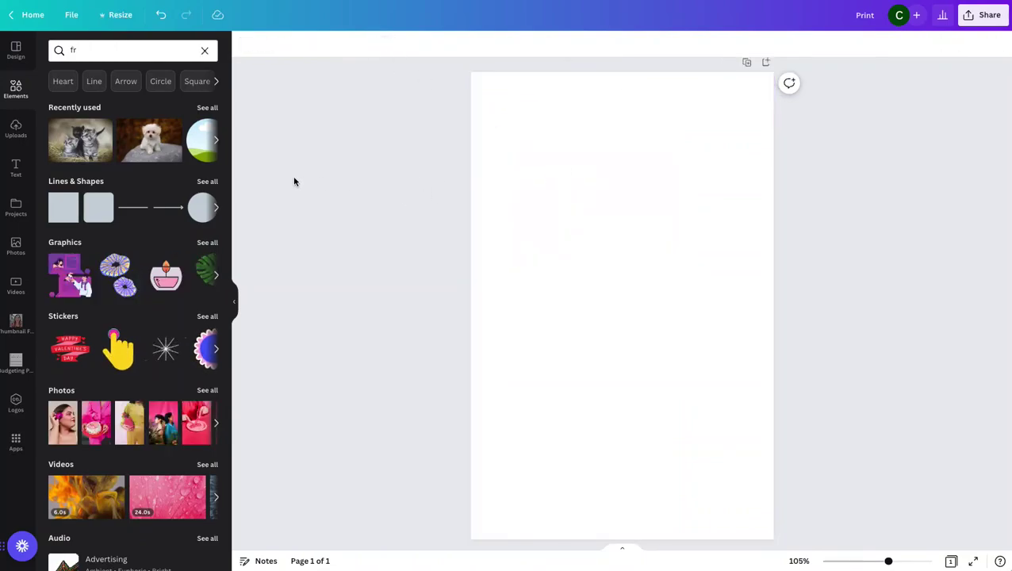
Try a torn-edge frame from the Frames collection, remove it, and scroll to the letter frames
{"action": "scroll", "coordinate": [207, 270], "scroll_direction": "down", "scroll_amount": 6}
{"action": "left_click", "coordinate": [206, 271]}
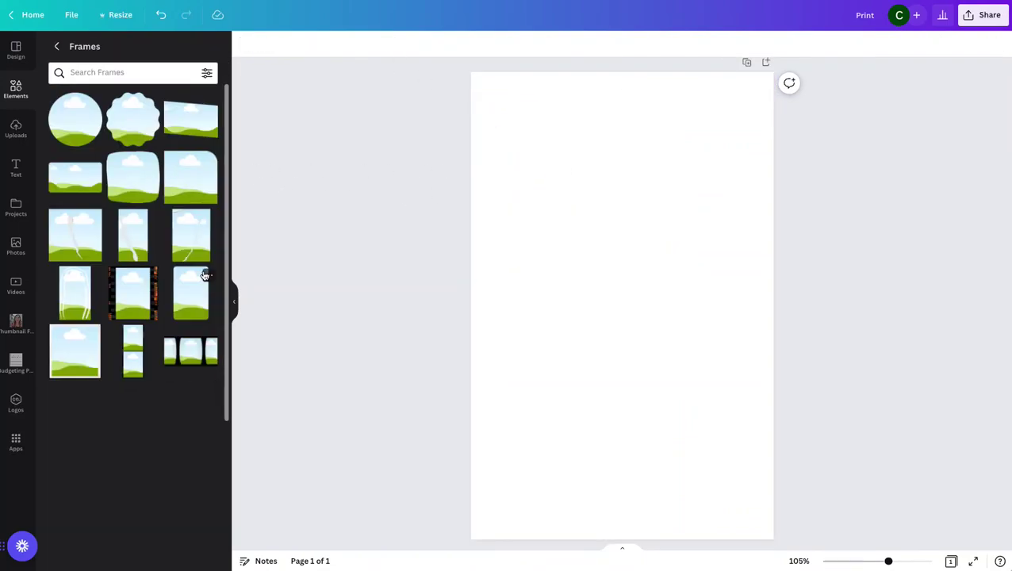
{"action": "scroll", "coordinate": [188, 287], "scroll_direction": "down", "scroll_amount": 5}
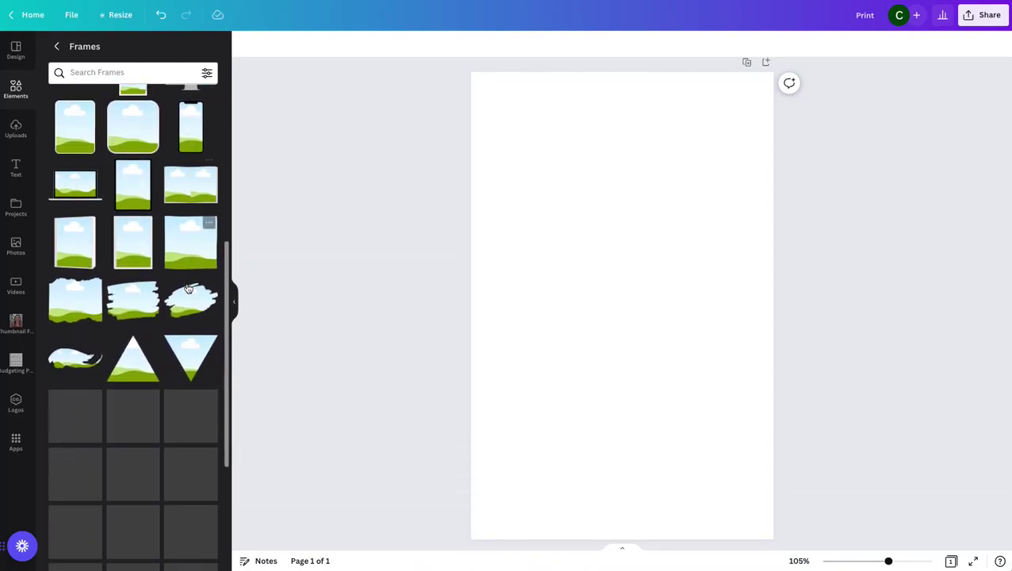
{"action": "left_click", "coordinate": [65, 245]}
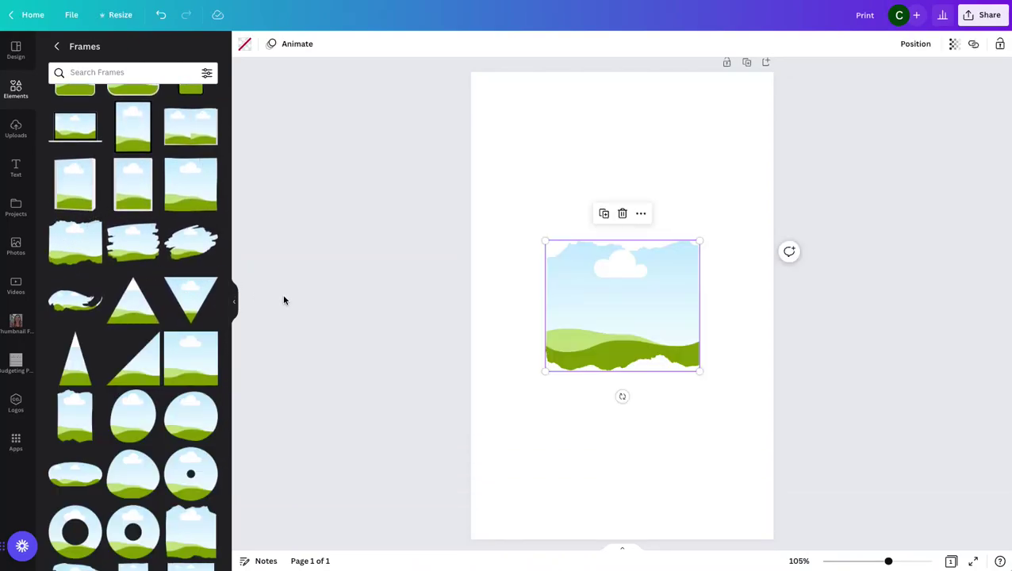
{"action": "left_click_drag", "start_coordinate": [543, 240], "coordinate": [508, 210]}
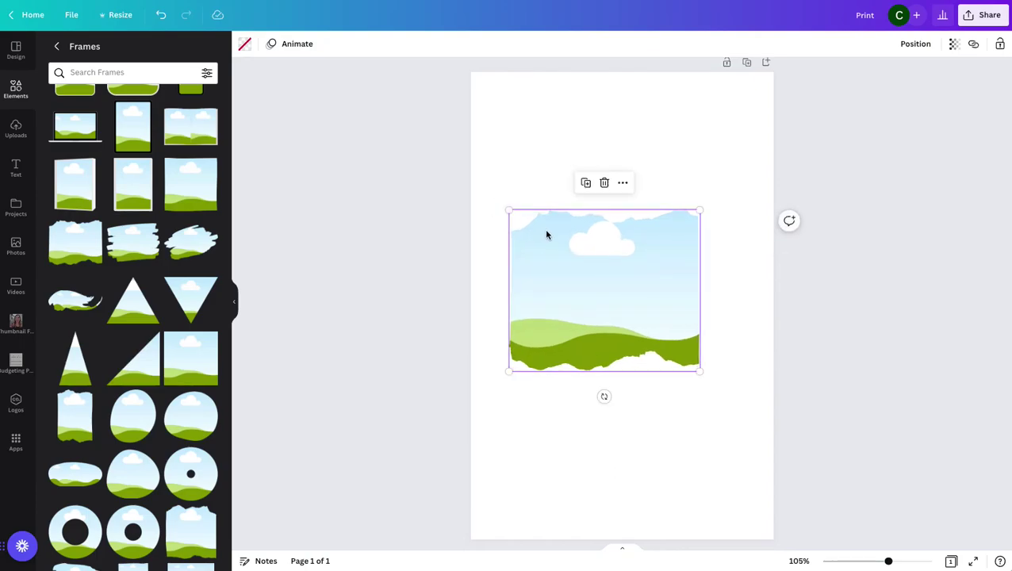
{"action": "left_click", "coordinate": [605, 183]}
{"action": "scroll", "coordinate": [189, 282], "scroll_direction": "down", "scroll_amount": 5}
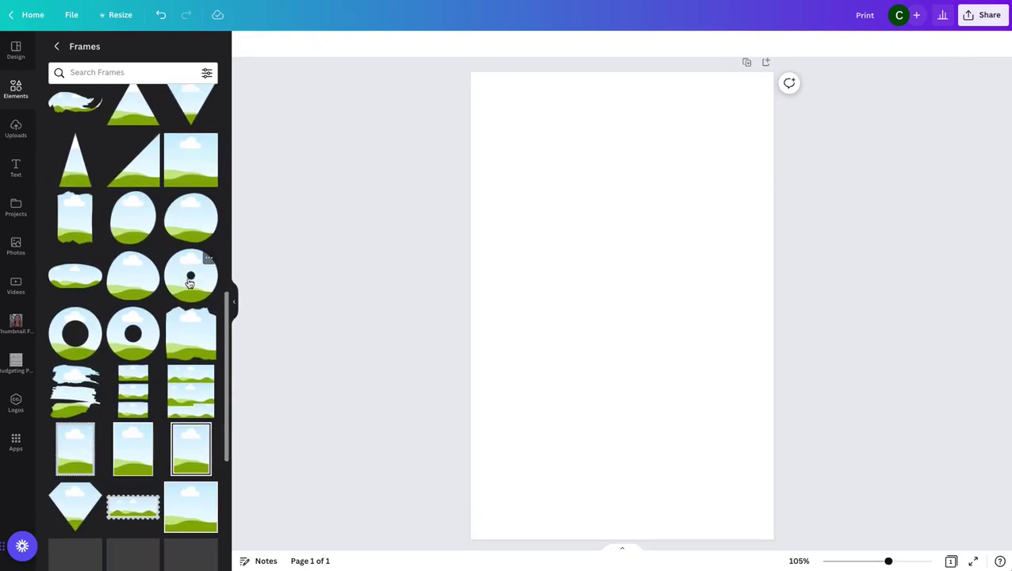
{"action": "scroll", "coordinate": [188, 282], "scroll_direction": "down", "scroll_amount": 5}
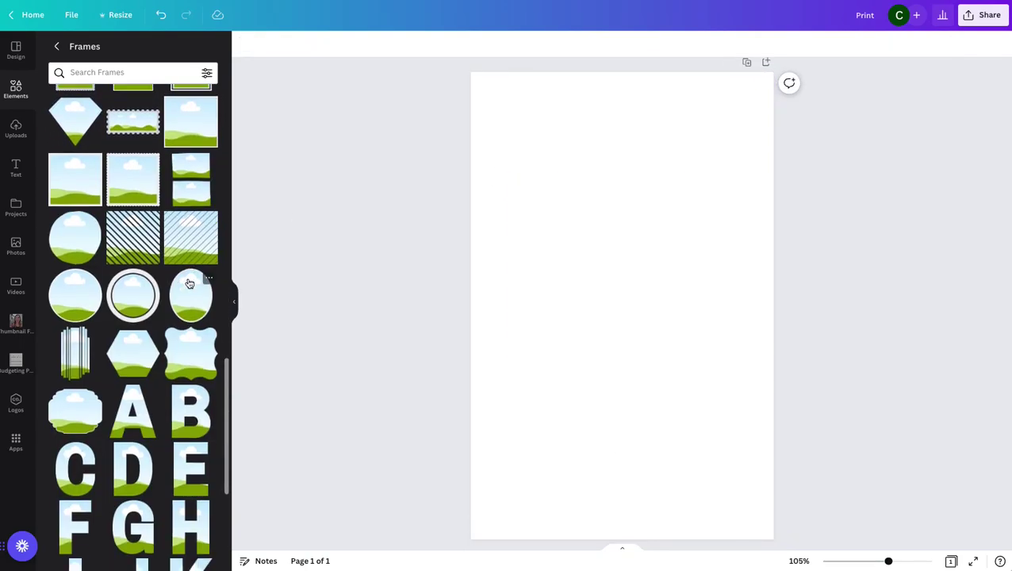
{"action": "scroll", "coordinate": [189, 283], "scroll_direction": "down", "scroll_amount": 2}
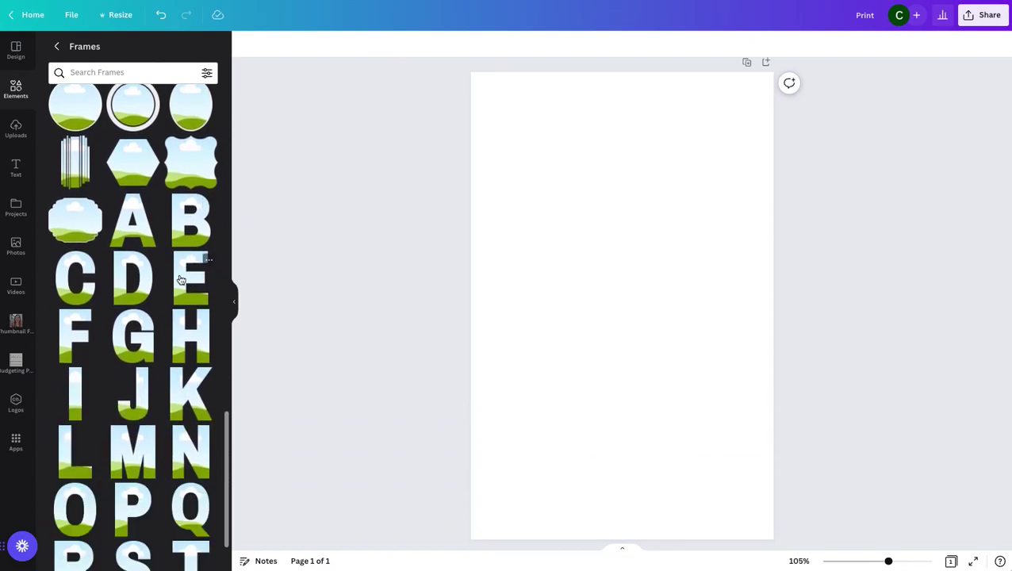
Add the letter A frame, enlarge it to fill most of the page and centre it
{"action": "left_click", "coordinate": [137, 228]}
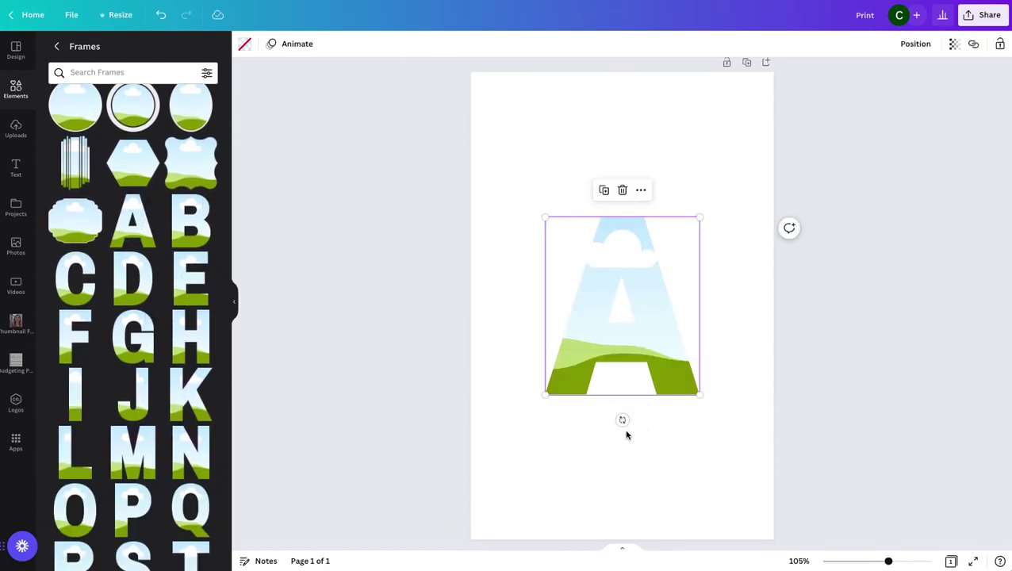
{"action": "left_click_drag", "start_coordinate": [545, 394], "coordinate": [486, 464]}
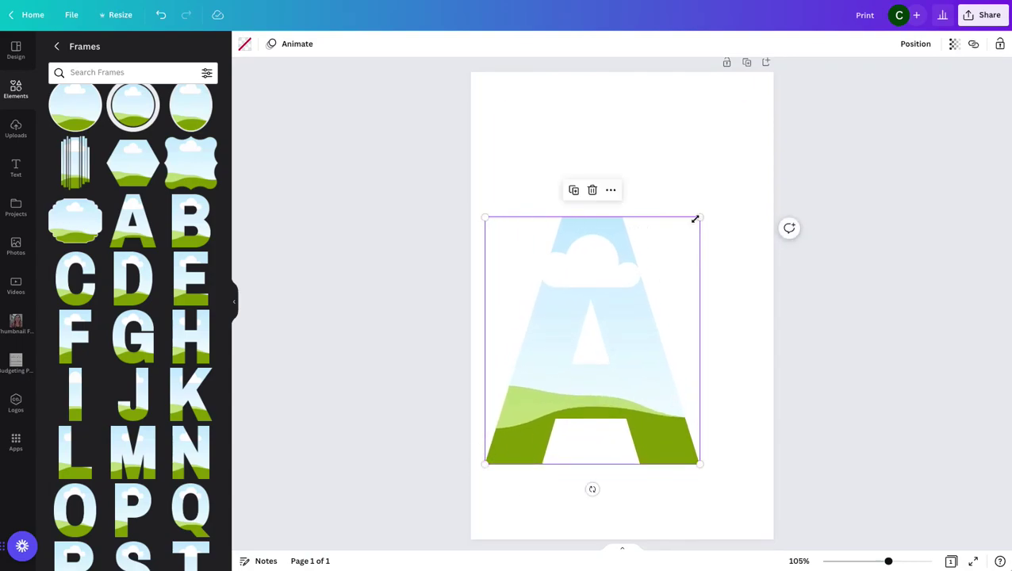
{"action": "left_click_drag", "start_coordinate": [697, 217], "coordinate": [777, 138]}
{"action": "left_click_drag", "start_coordinate": [682, 190], "coordinate": [677, 175]}
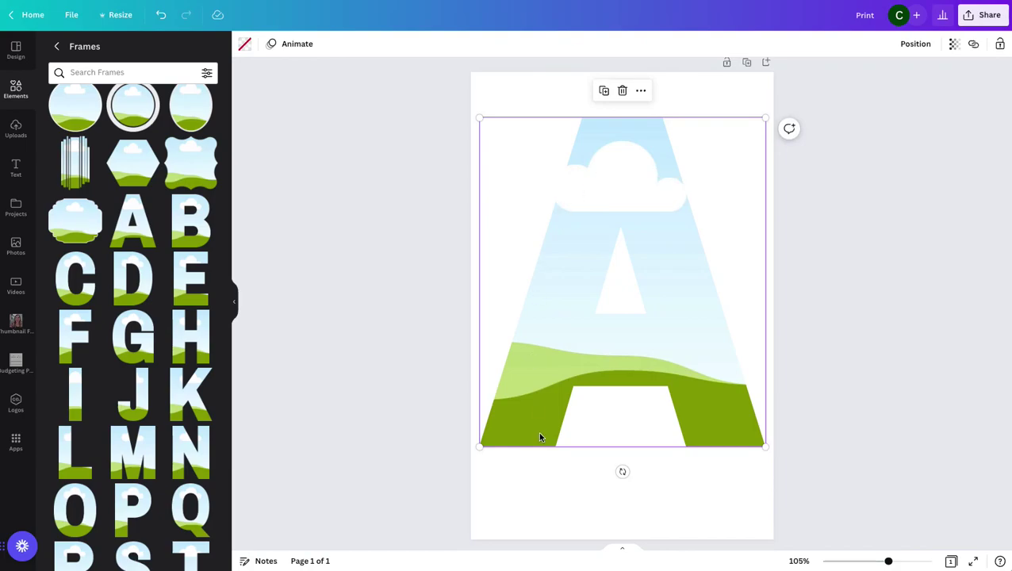
{"action": "scroll", "coordinate": [116, 312], "scroll_direction": "down", "scroll_amount": 2}
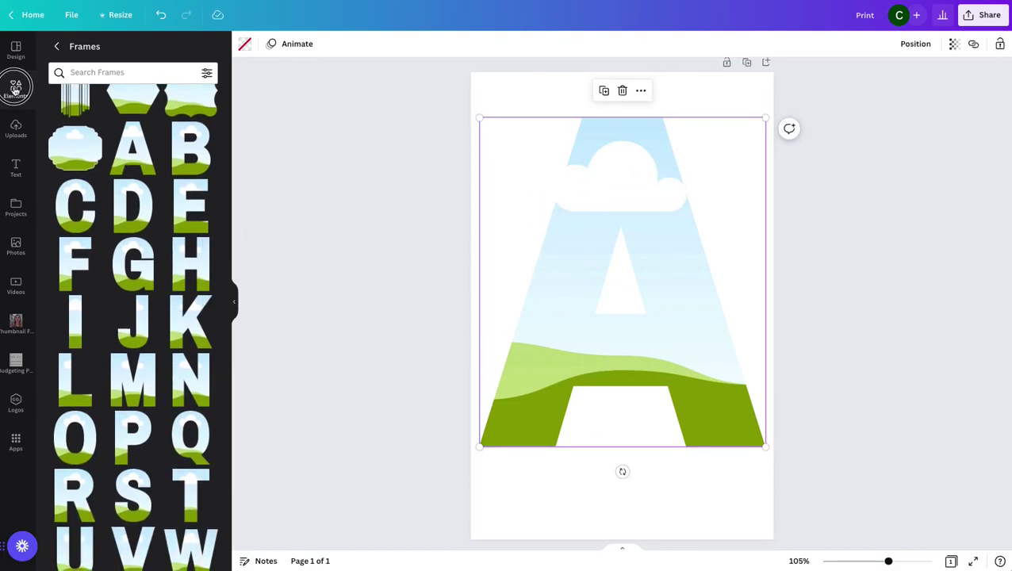
{"action": "left_click", "coordinate": [16, 86]}
Search Elements for 'animal print' and fill the letter A with the leopard photo
{"action": "left_click", "coordinate": [94, 50]}
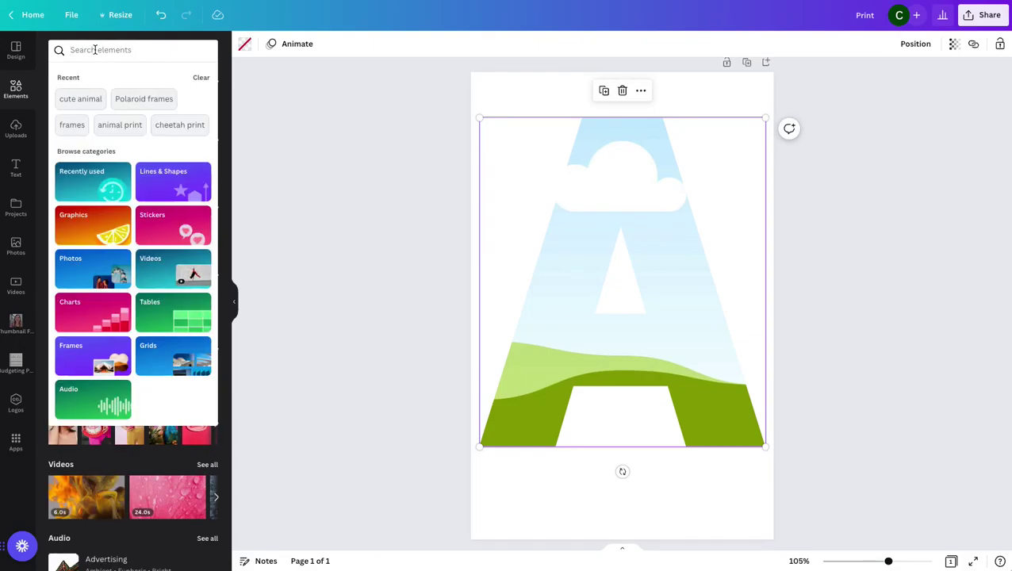
{"action": "type", "text": "animal"}
{"action": "left_click", "coordinate": [95, 99]}
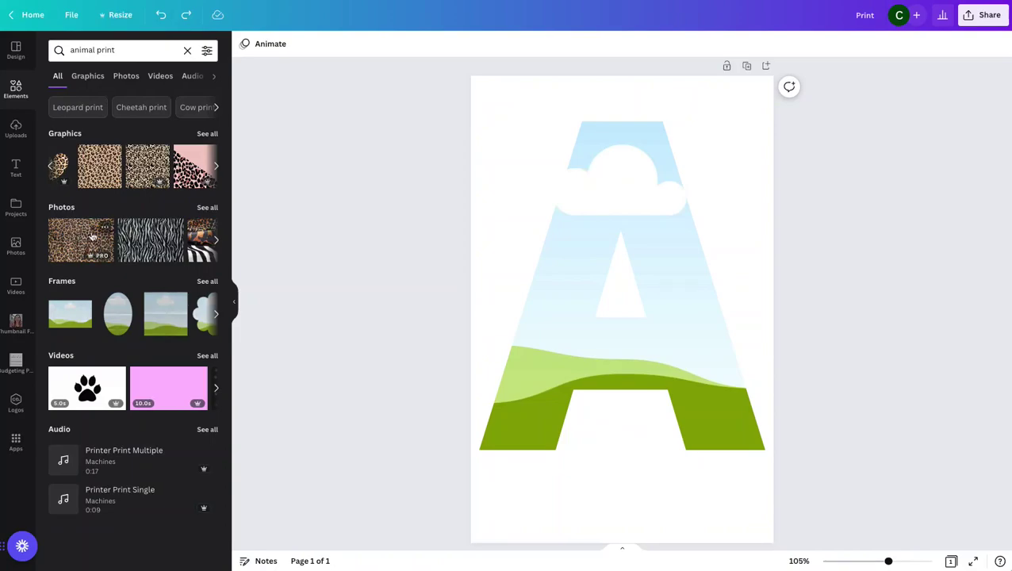
{"action": "left_click_drag", "start_coordinate": [76, 238], "coordinate": [638, 181]}
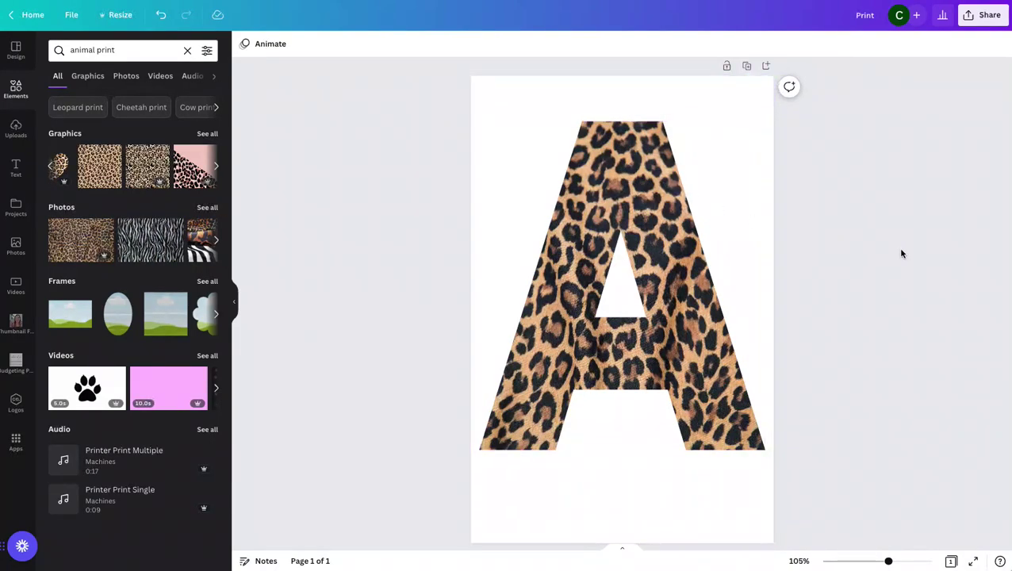
Try pink leopard graphics in the A, finishing with the rainbow leopard pattern
{"action": "left_click", "coordinate": [707, 400]}
{"action": "scroll", "coordinate": [189, 227], "scroll_direction": "right", "scroll_amount": 2}
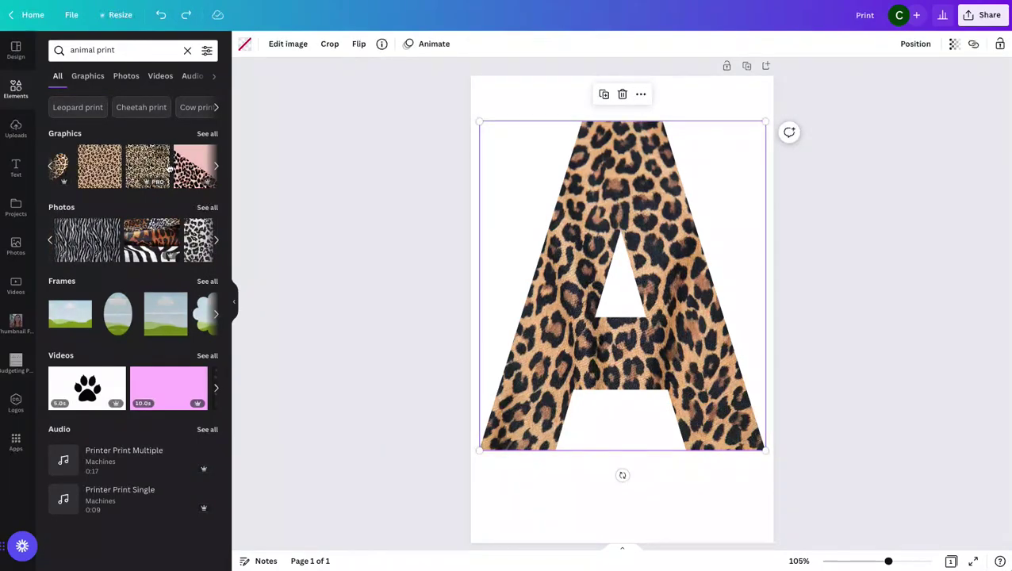
{"action": "scroll", "coordinate": [167, 167], "scroll_direction": "right", "scroll_amount": 2}
{"action": "left_click", "coordinate": [205, 134]}
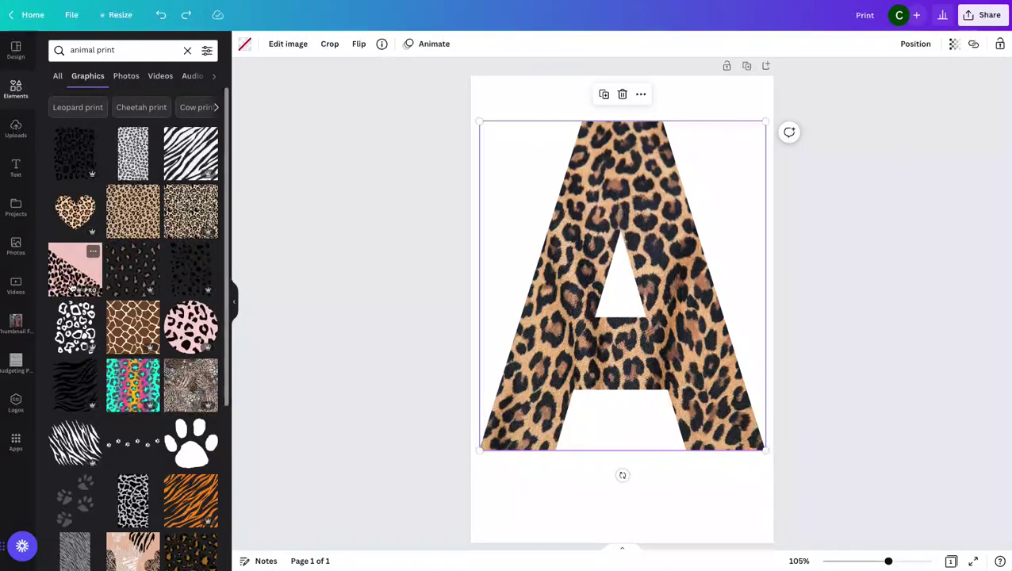
{"action": "left_click_drag", "start_coordinate": [71, 274], "coordinate": [596, 203]}
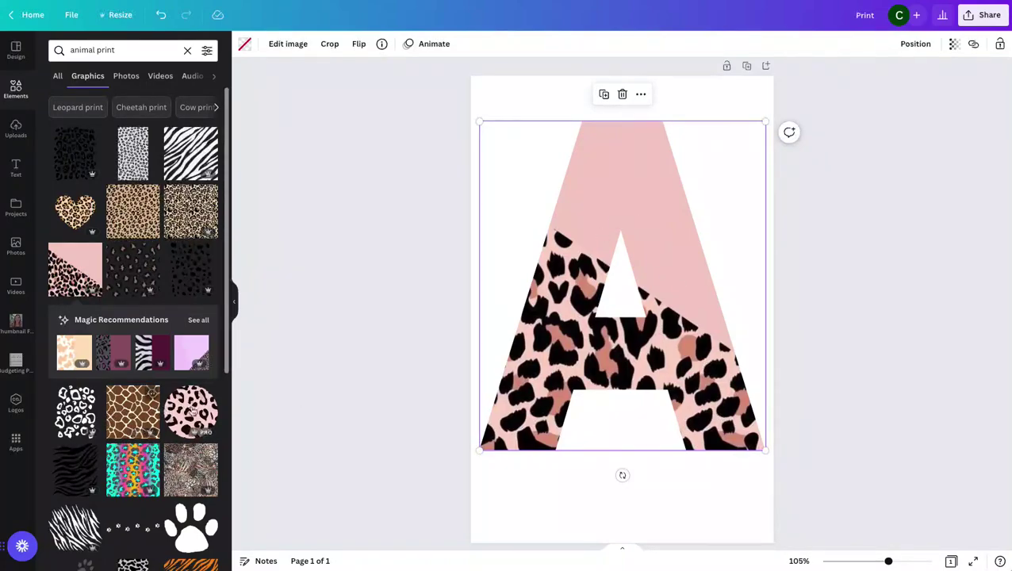
{"action": "left_click_drag", "start_coordinate": [191, 409], "coordinate": [547, 302]}
{"action": "left_click_drag", "start_coordinate": [132, 446], "coordinate": [690, 242]}
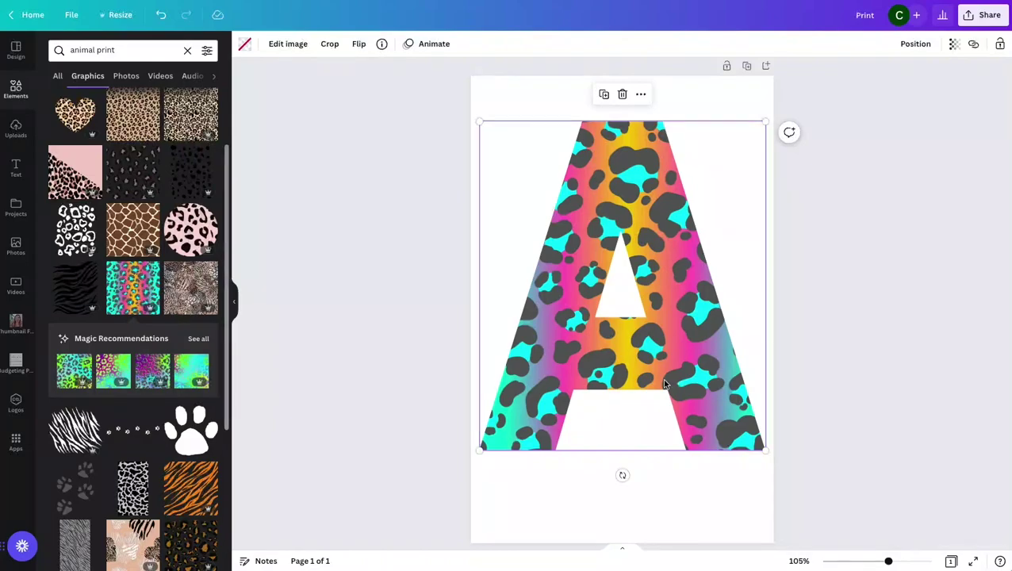
Fill the letter A frame with the pink-and-black animal-print photo and shrink it
{"action": "left_click", "coordinate": [56, 75]}
{"action": "left_click", "coordinate": [124, 76]}
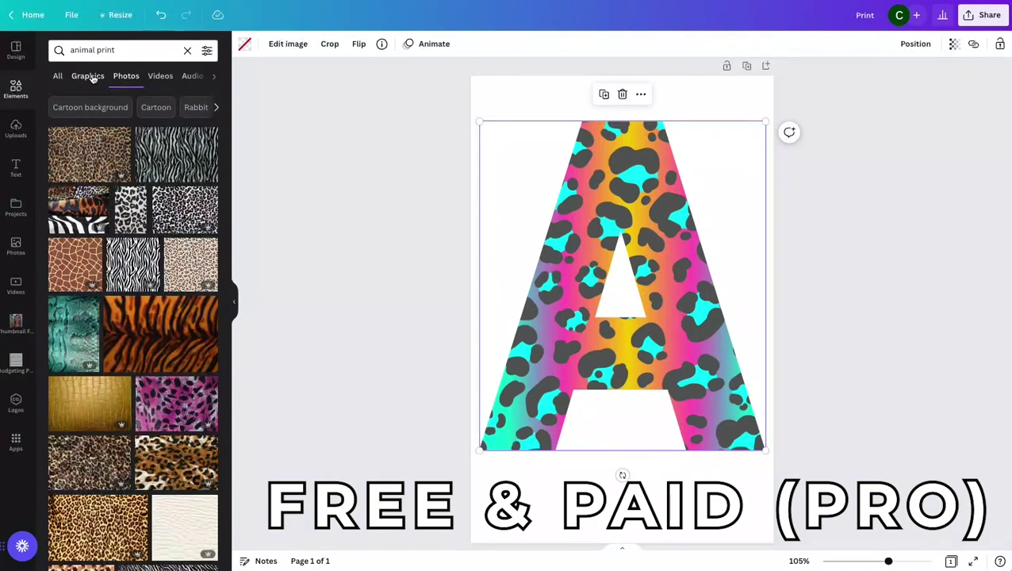
{"action": "left_click", "coordinate": [89, 76]}
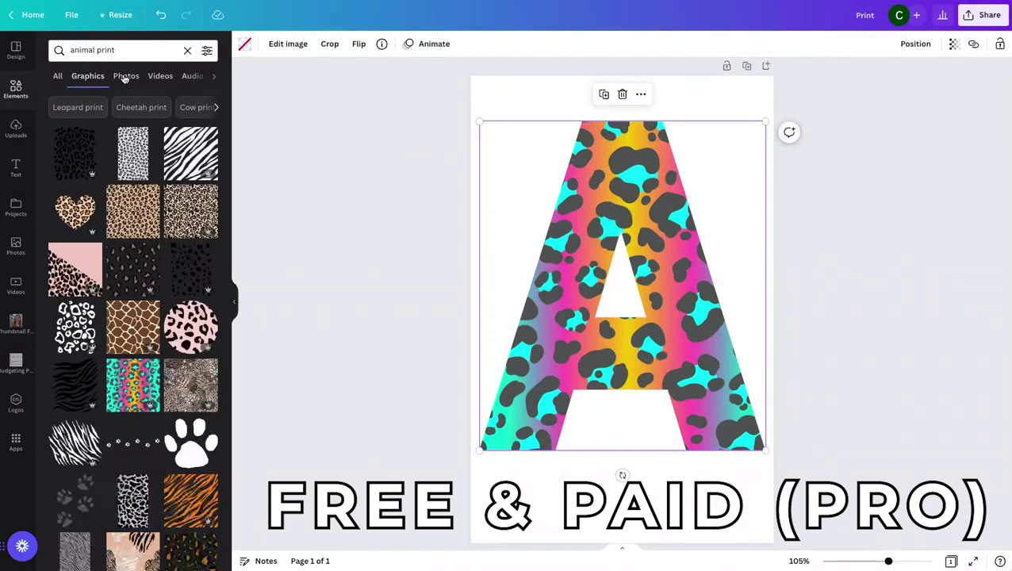
{"action": "left_click", "coordinate": [124, 76]}
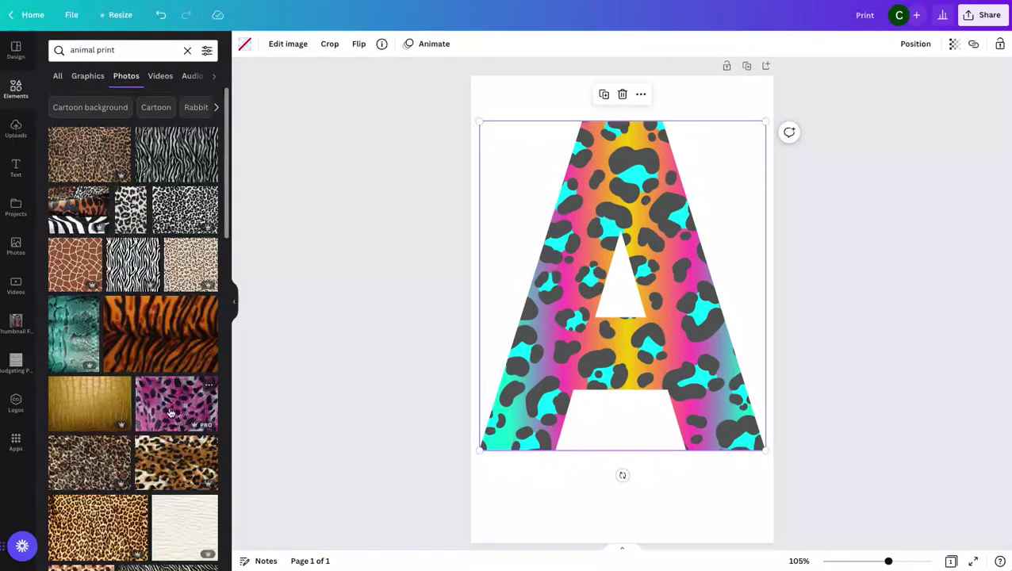
{"action": "left_click_drag", "start_coordinate": [176, 405], "coordinate": [570, 315]}
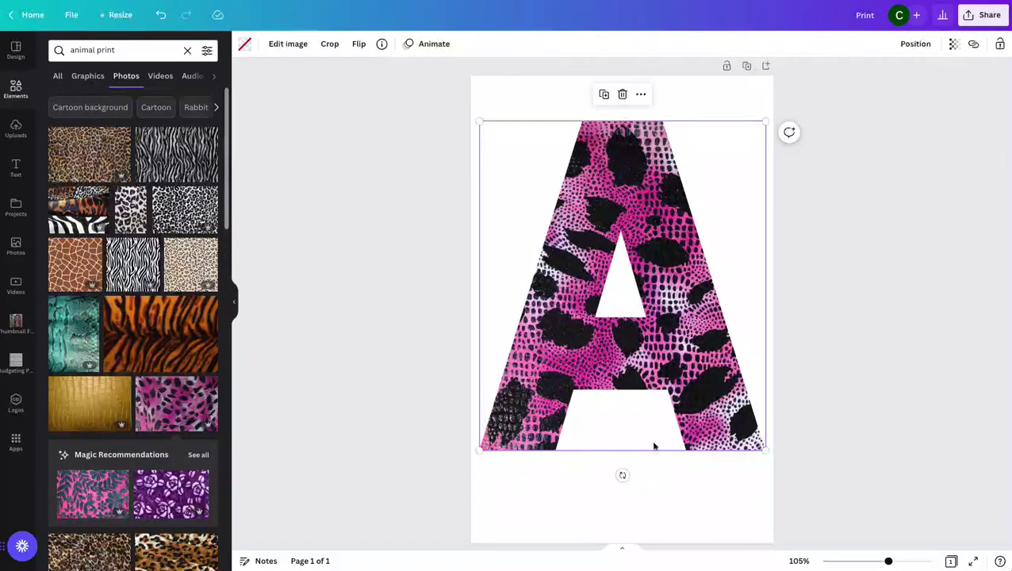
{"action": "left_click_drag", "start_coordinate": [762, 449], "coordinate": [702, 377]}
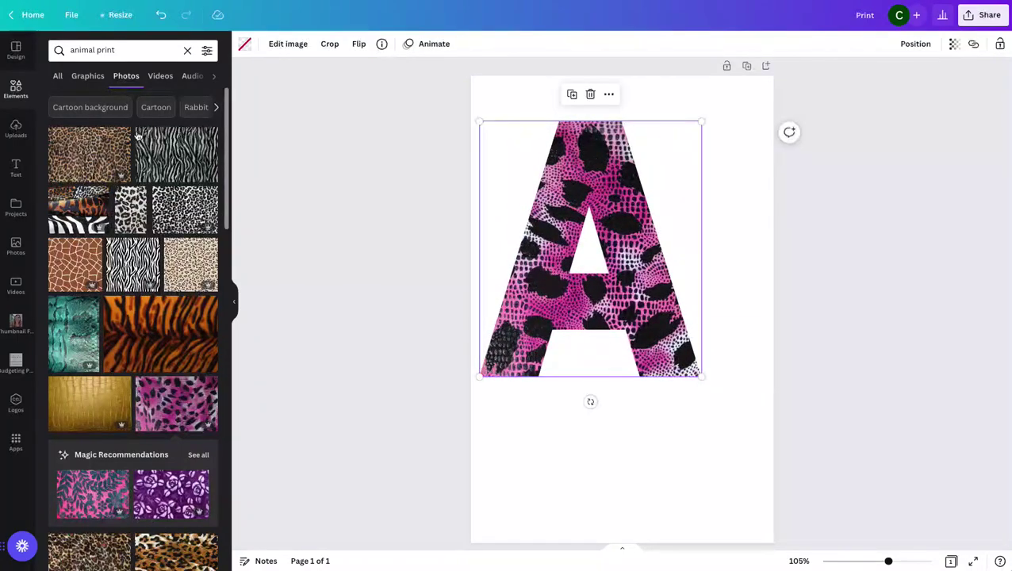
Search Elements for 'frames'
{"action": "left_click", "coordinate": [129, 49]}
{"action": "type", "text": "frames"}
{"action": "key", "text": "Return"}
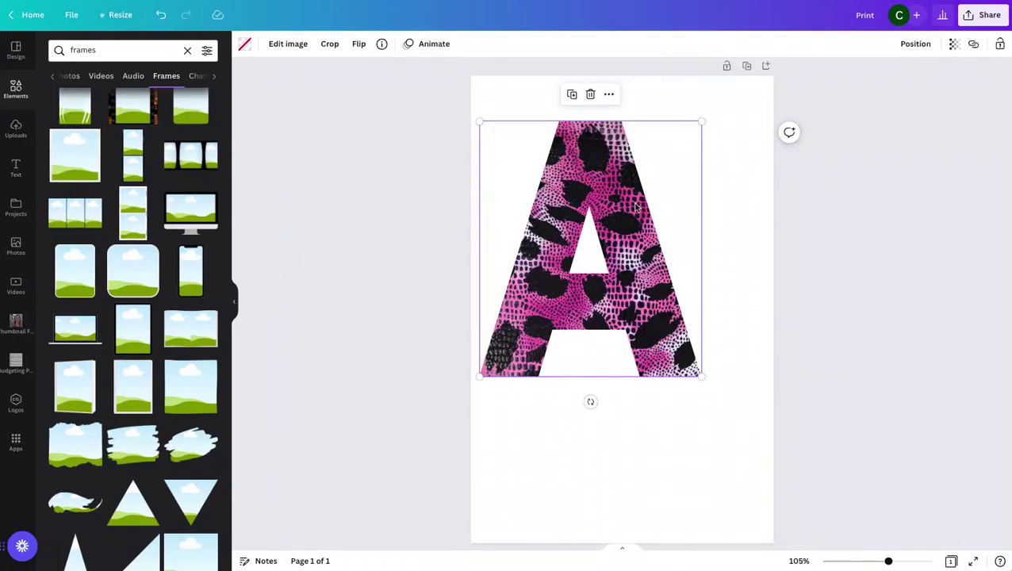
Replace the A frame with a computer monitor frame, enlarged and moved up the page
{"action": "key", "text": "Delete"}
{"action": "key", "text": "Delete"}
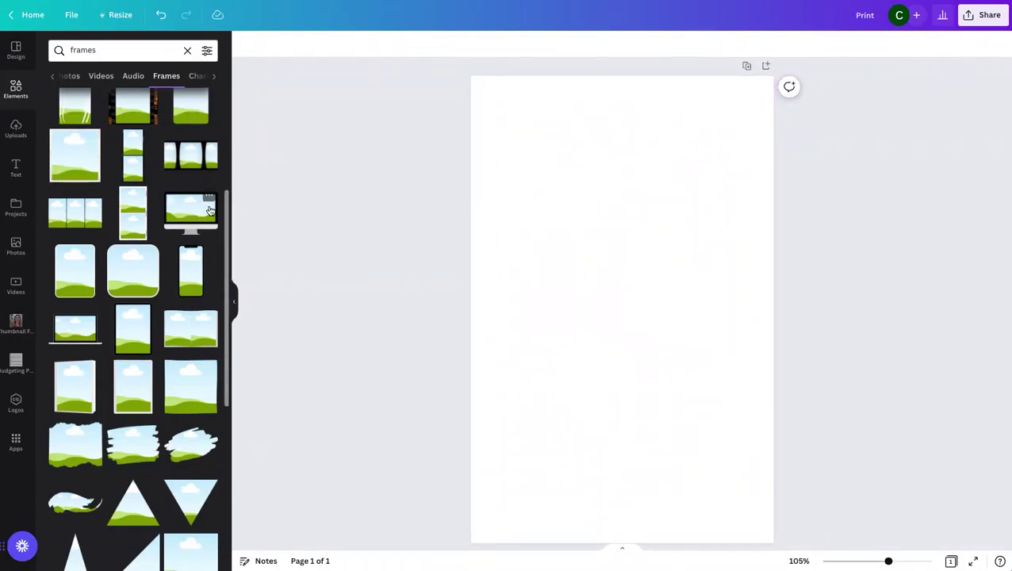
{"action": "left_click", "coordinate": [190, 210]}
{"action": "left_click_drag", "start_coordinate": [700, 373], "coordinate": [743, 406]}
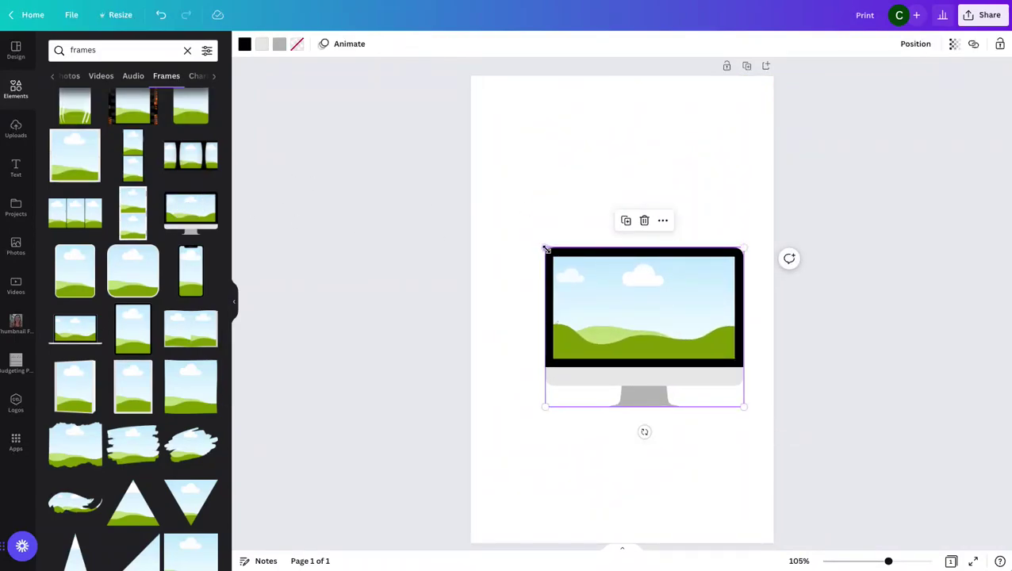
{"action": "left_click_drag", "start_coordinate": [544, 246], "coordinate": [483, 184]}
{"action": "left_click_drag", "start_coordinate": [634, 298], "coordinate": [628, 237]}
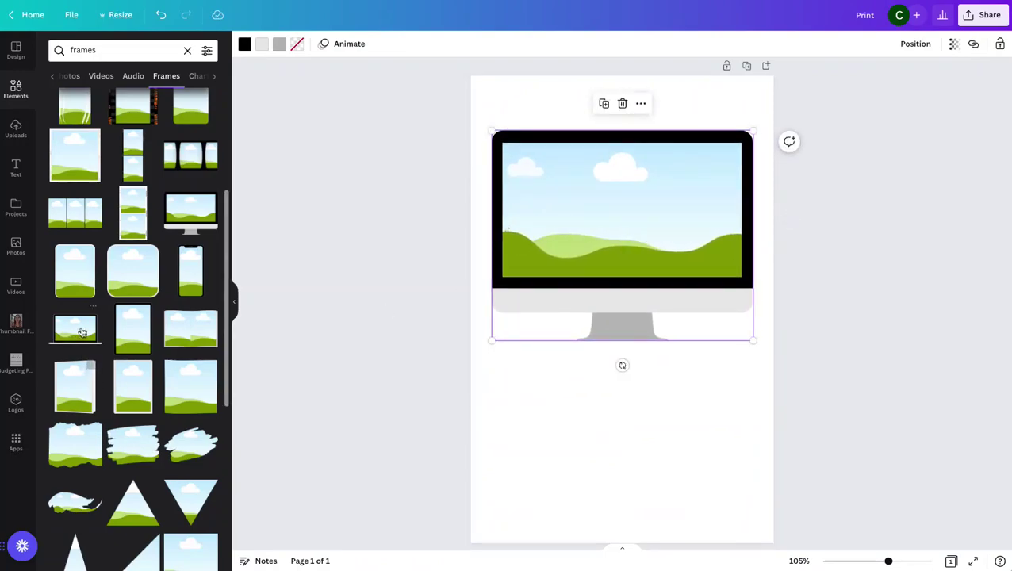
Add a laptop frame and a phone frame, placing the phone lower left
{"action": "left_click", "coordinate": [75, 328]}
{"action": "left_click", "coordinate": [190, 269]}
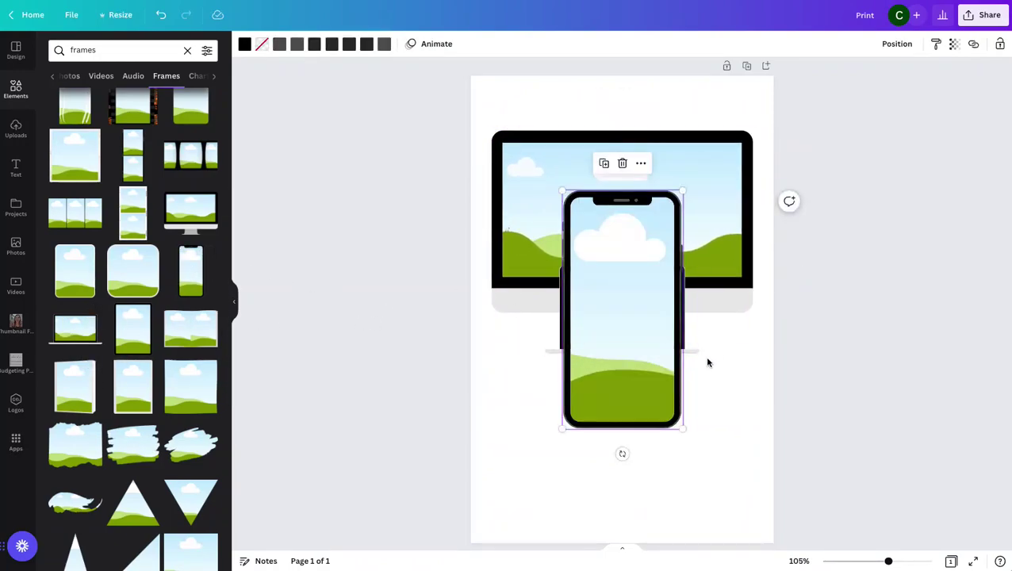
{"action": "left_click_drag", "start_coordinate": [659, 388], "coordinate": [594, 485]}
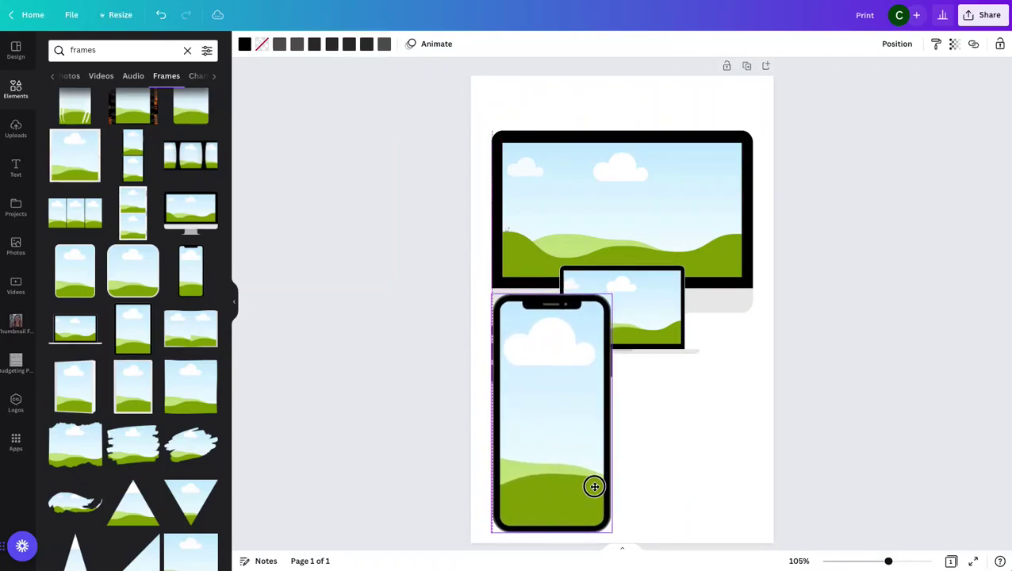
Arrange the monitor at the top, laptop lower right, and a smaller phone beside it
{"action": "left_click", "coordinate": [634, 163]}
{"action": "left_click_drag", "start_coordinate": [634, 163], "coordinate": [634, 136]}
{"action": "left_click", "coordinate": [668, 350]}
{"action": "left_click_drag", "start_coordinate": [669, 350], "coordinate": [738, 452]}
{"action": "left_click", "coordinate": [596, 330]}
{"action": "left_click_drag", "start_coordinate": [610, 296], "coordinate": [597, 327]}
{"action": "left_click_drag", "start_coordinate": [727, 450], "coordinate": [717, 438]}
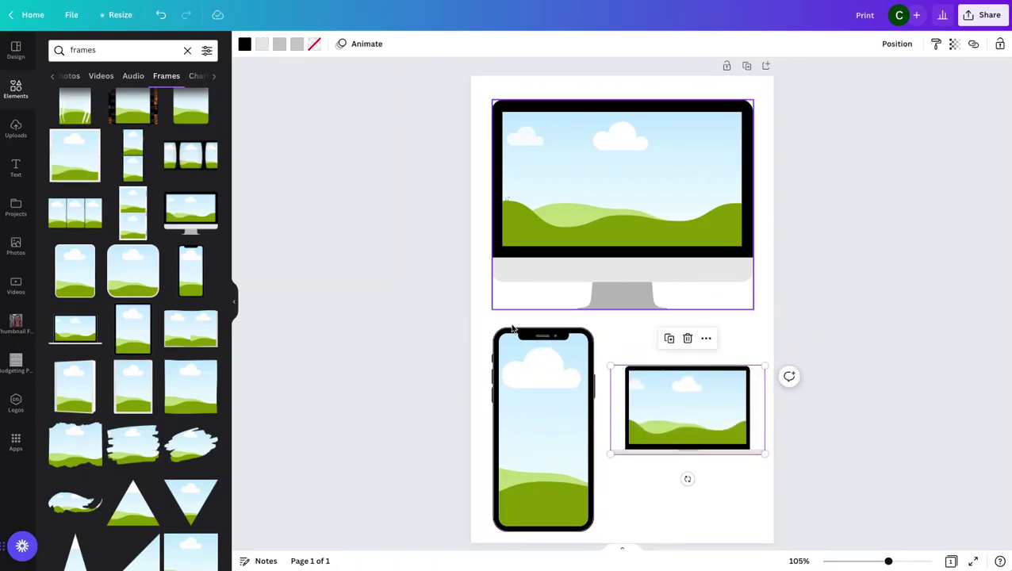